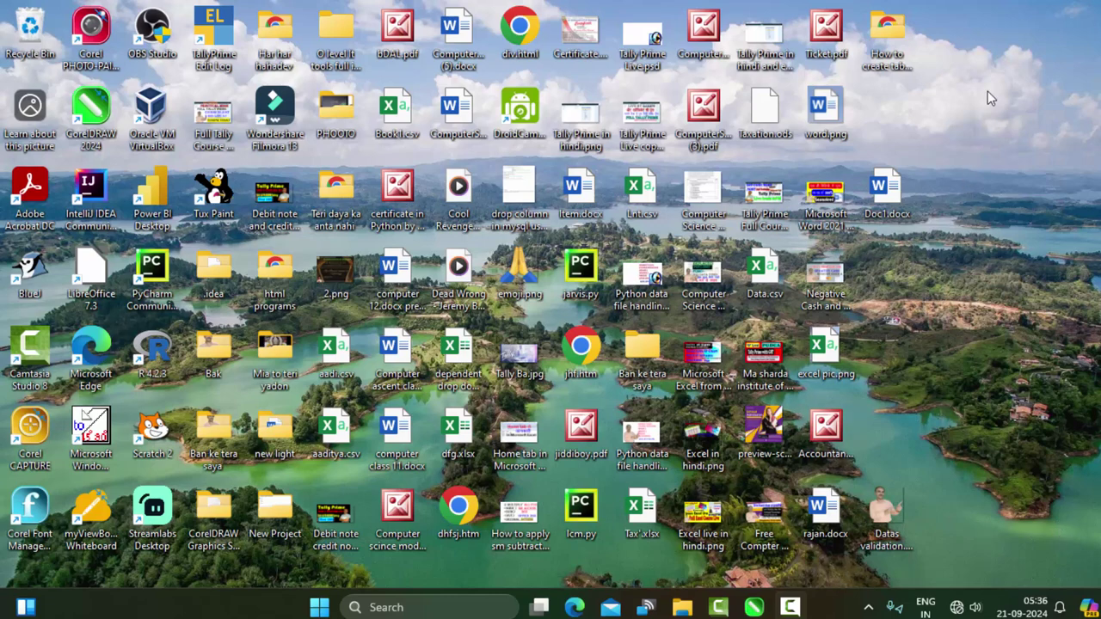
Step: Refresh the desktop several times from its right-click menu
{"action": "right_click", "coordinate": [989, 158]}
{"action": "left_click", "coordinate": [969, 163]}
{"action": "right_click", "coordinate": [1037, 160]}
{"action": "left_click", "coordinate": [981, 222]}
{"action": "right_click", "coordinate": [1058, 140]}
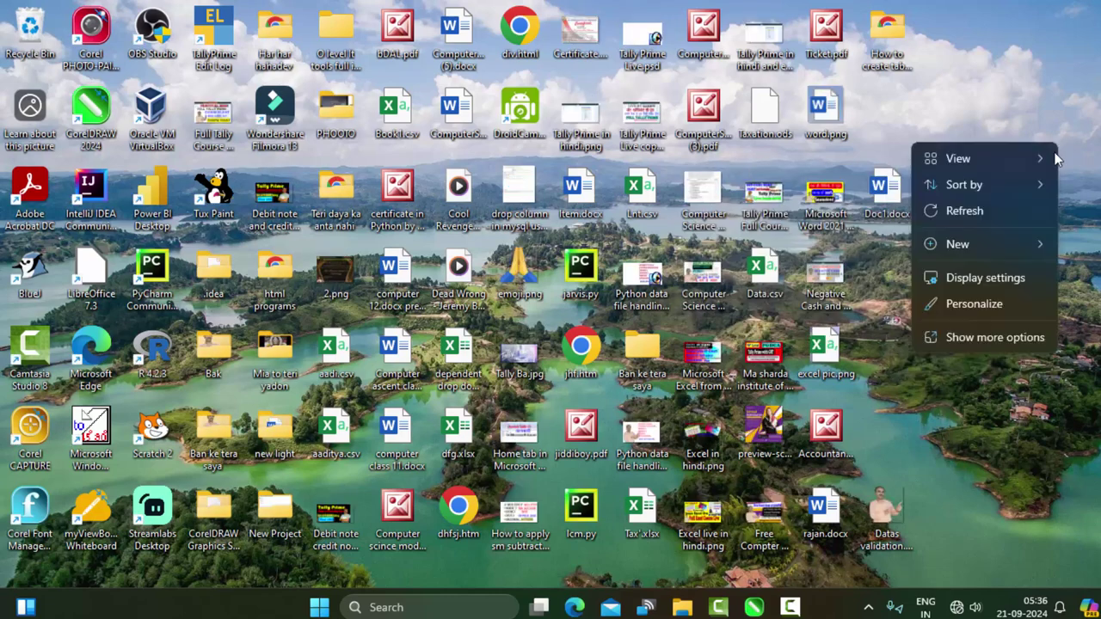
{"action": "left_click", "coordinate": [977, 214]}
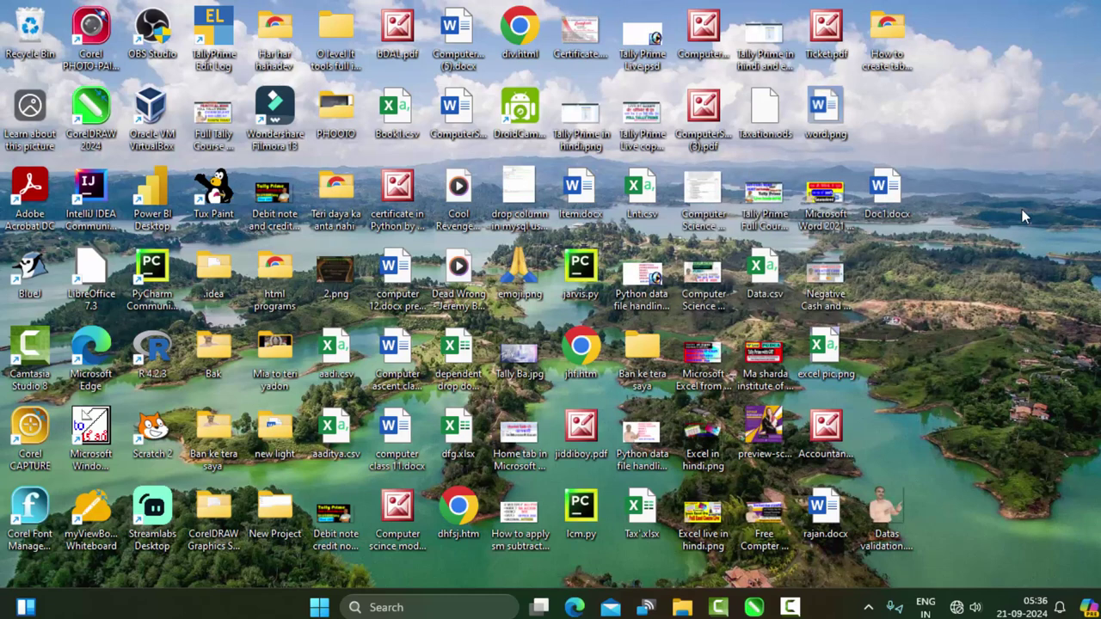
{"action": "right_click", "coordinate": [1022, 209]}
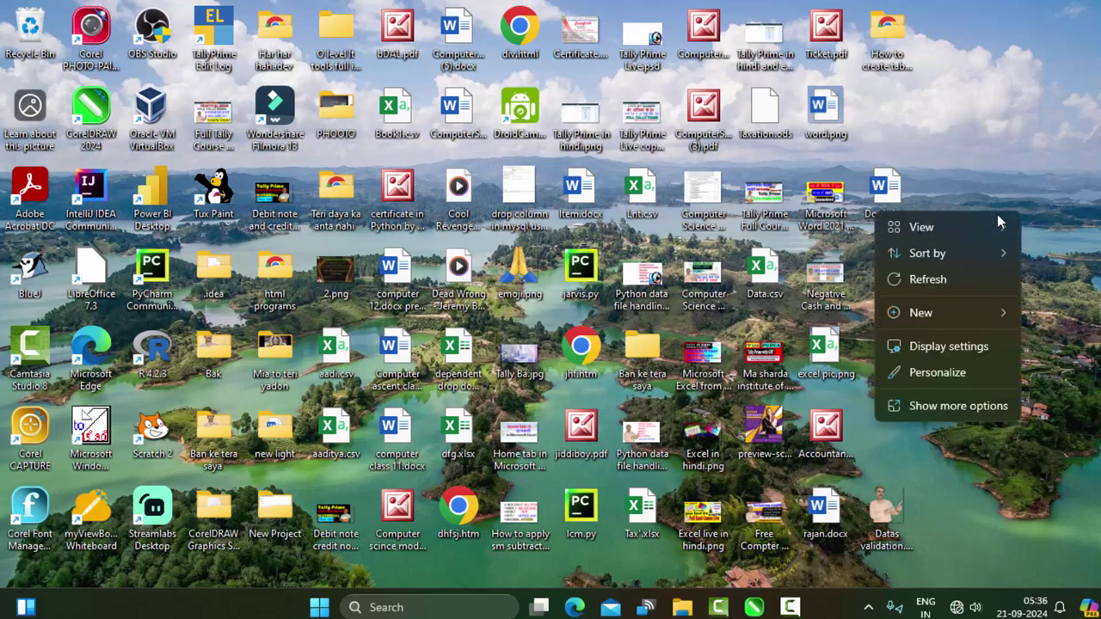
{"action": "left_click", "coordinate": [946, 275]}
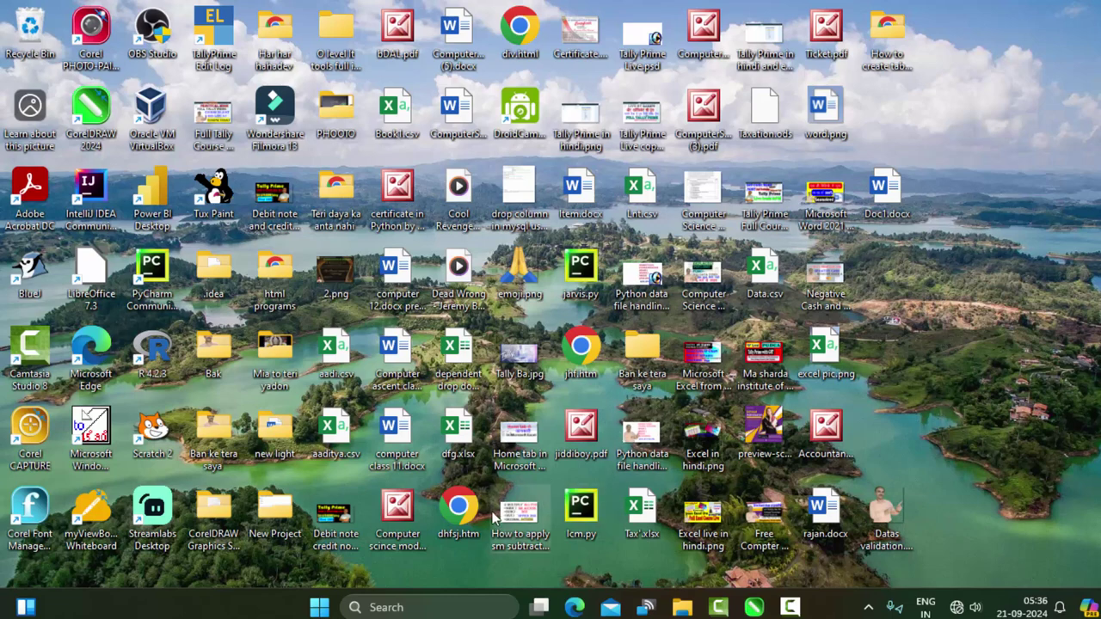
Step: Search for 'access' from the Start menu and launch Microsoft Access
{"action": "left_click", "coordinate": [320, 607]}
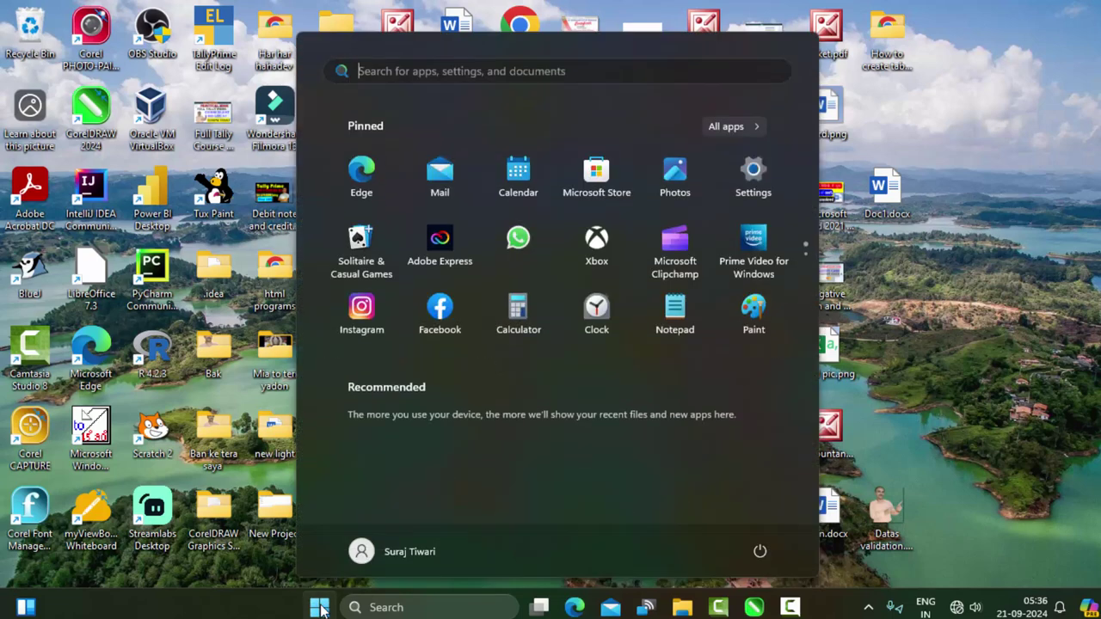
{"action": "type", "text": "a"}
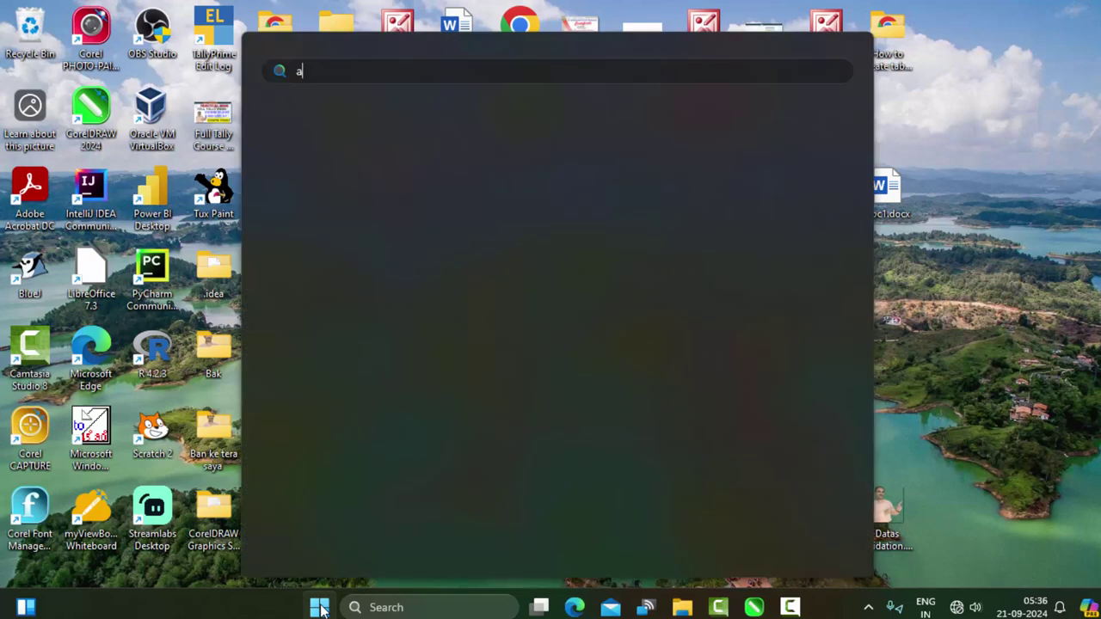
{"action": "type", "text": "ccess"}
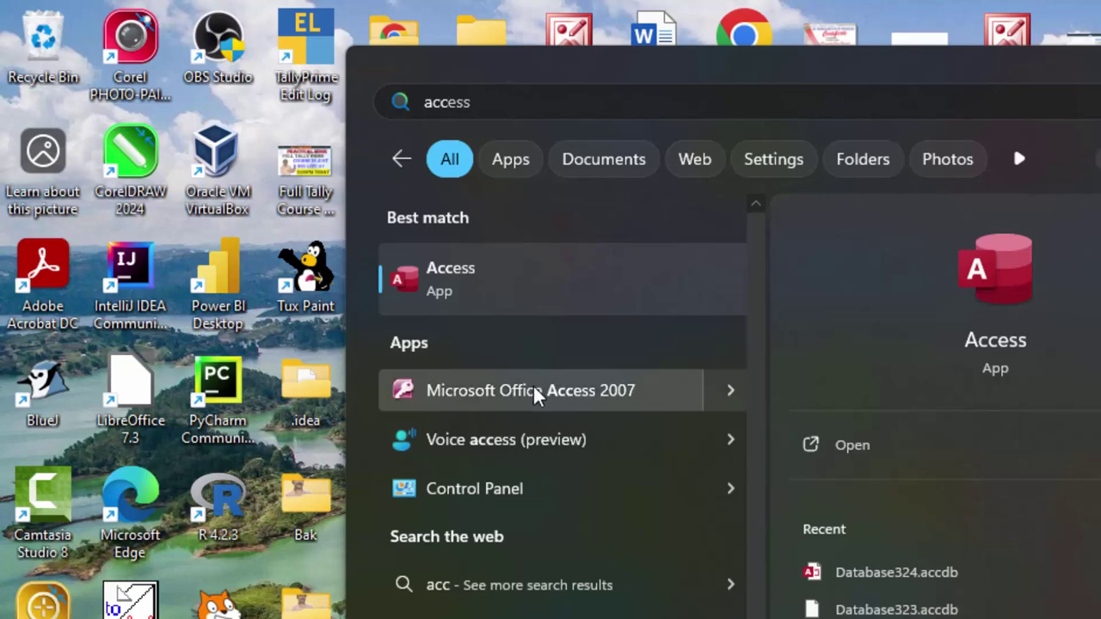
{"action": "left_click", "coordinate": [532, 303]}
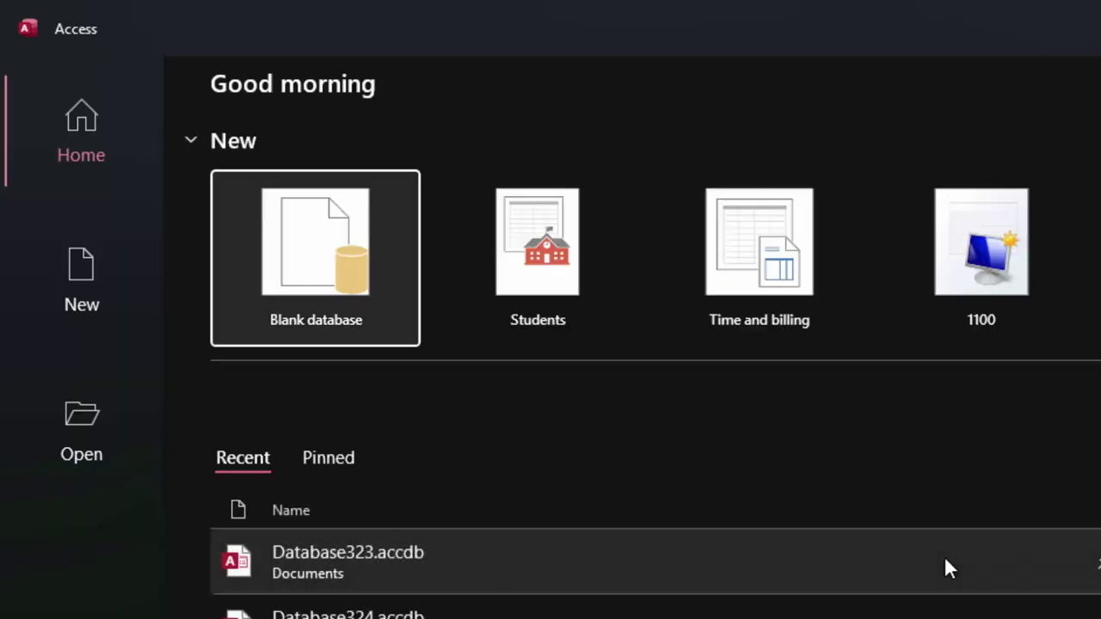
Step: Create a blank database keeping the default name Database325.accdb
{"action": "left_click", "coordinate": [302, 251]}
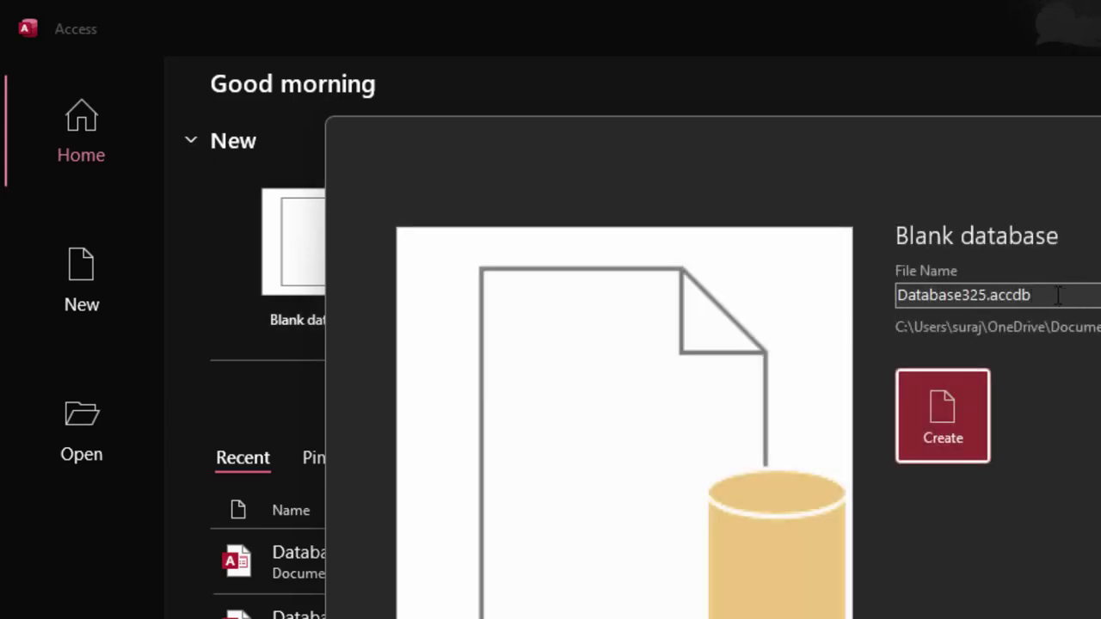
{"action": "left_click", "coordinate": [1046, 293]}
{"action": "double_click", "coordinate": [1008, 291]}
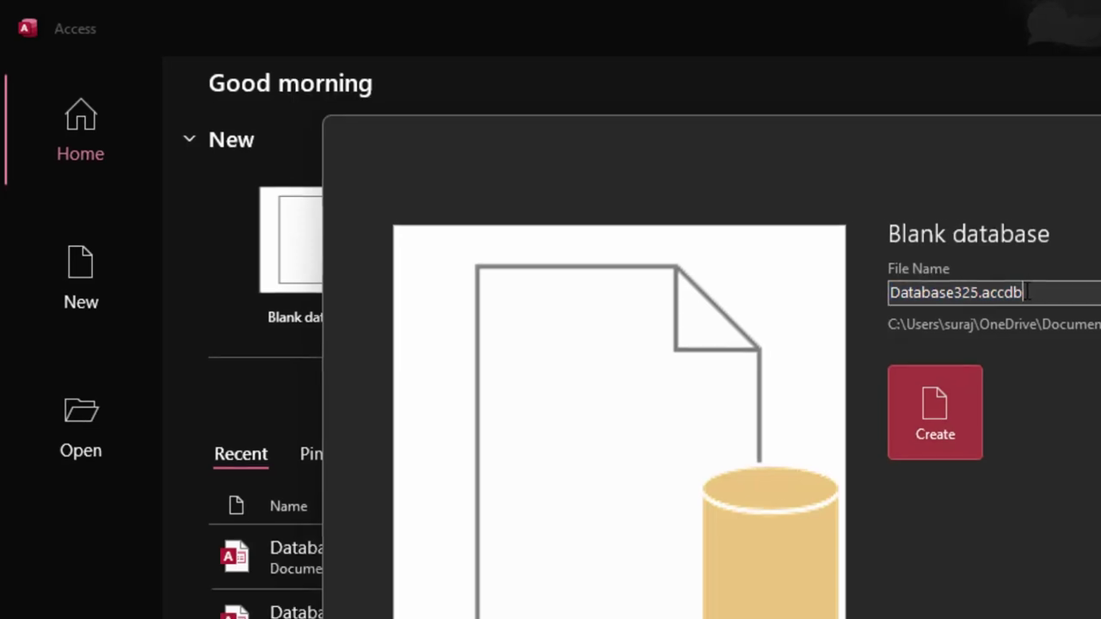
{"action": "left_click", "coordinate": [914, 262]}
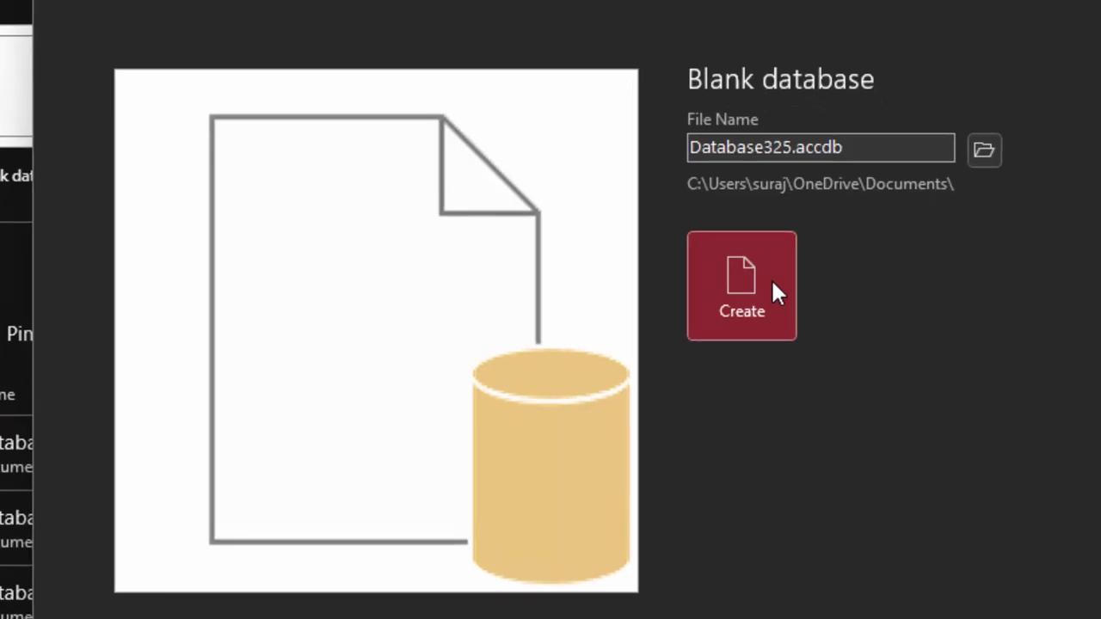
{"action": "left_click", "coordinate": [773, 283]}
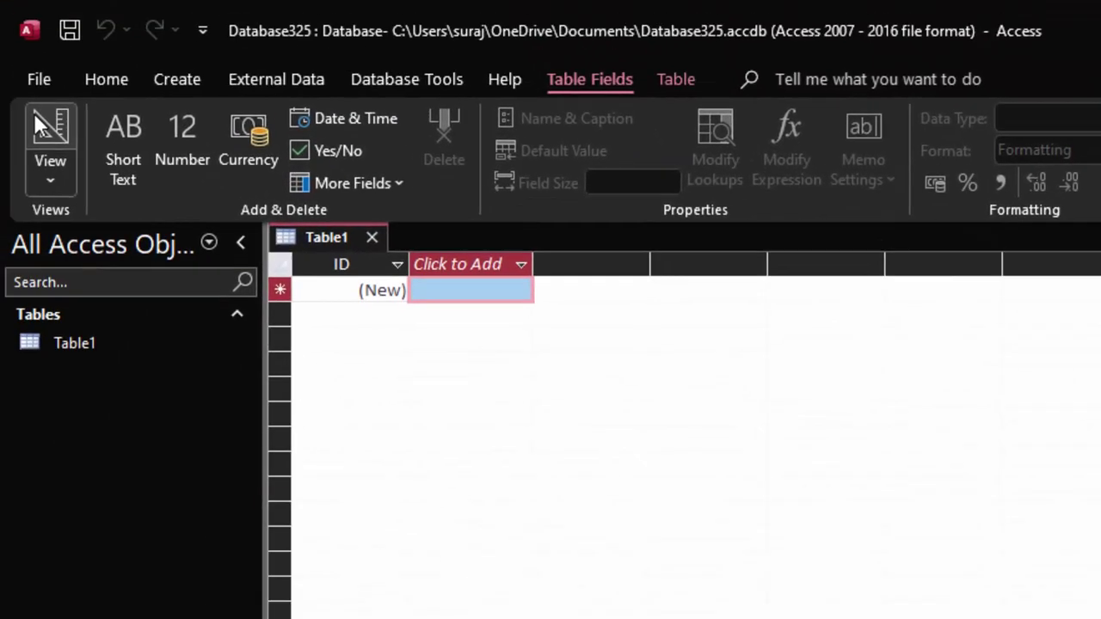
Step: Save Table1 under the name 'Mytab' and switch it to Design View
{"action": "left_click", "coordinate": [34, 113]}
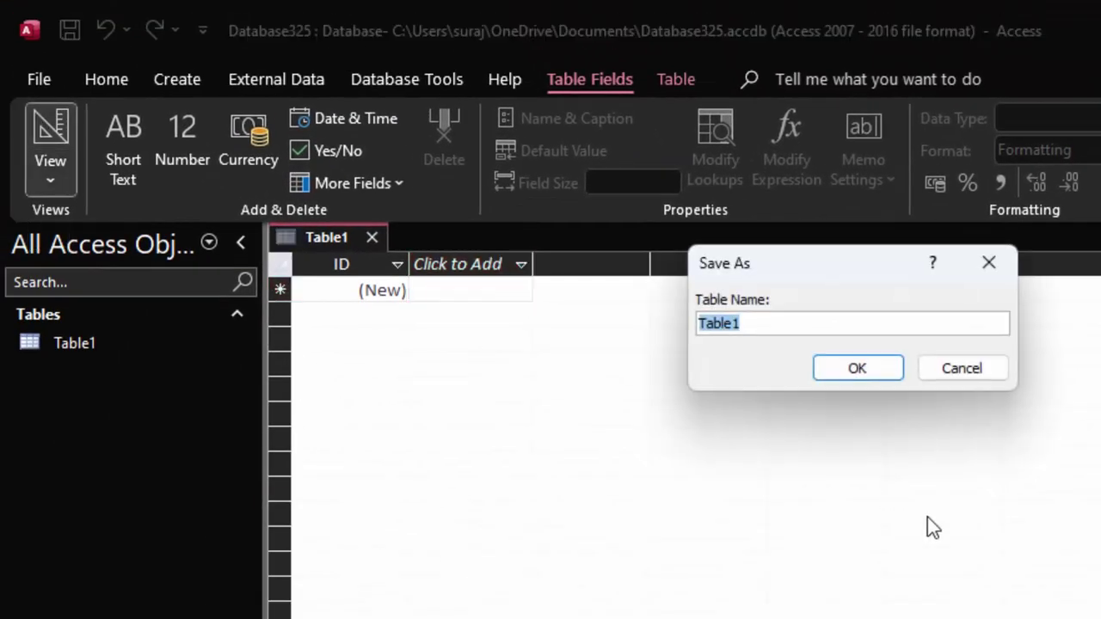
{"action": "key", "text": "BackSpace"}
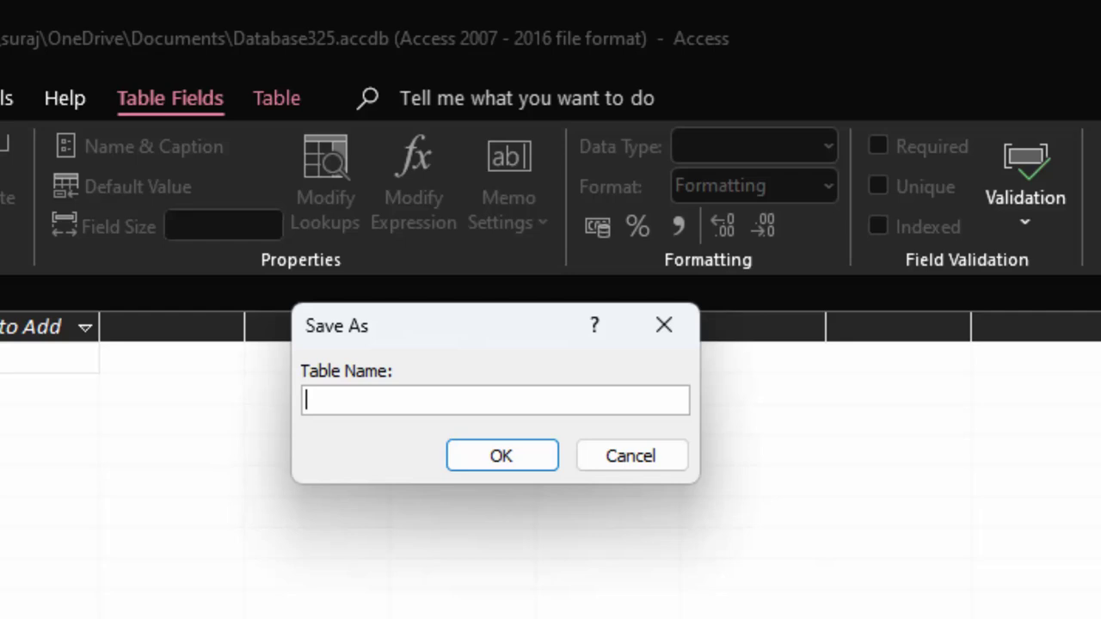
{"action": "type", "text": "My"}
{"action": "type", "text": "tab"}
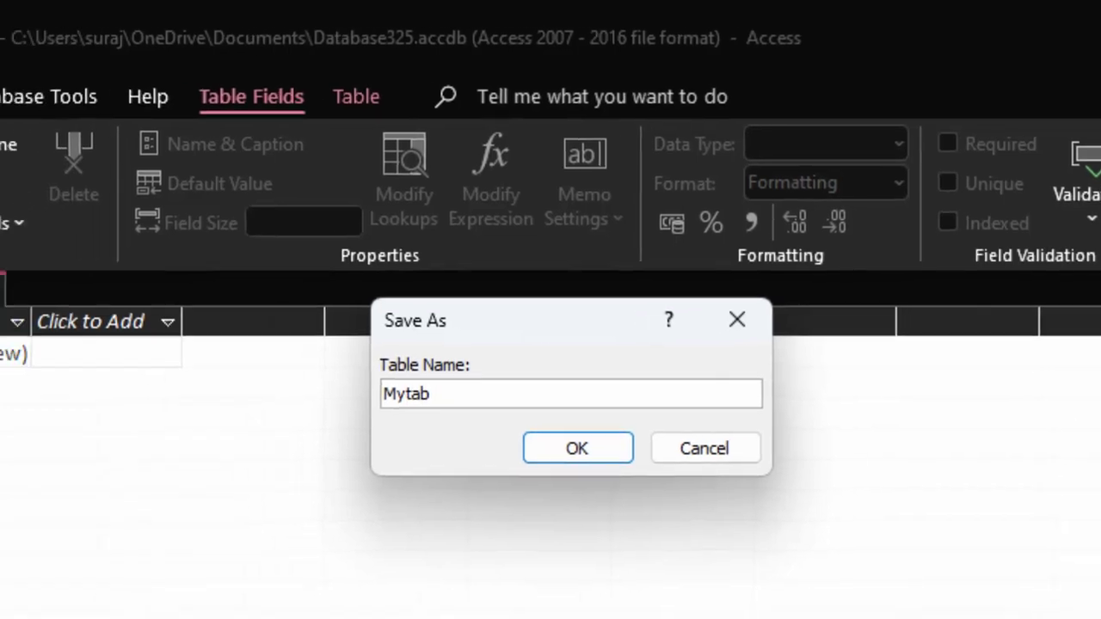
{"action": "key", "text": "Return"}
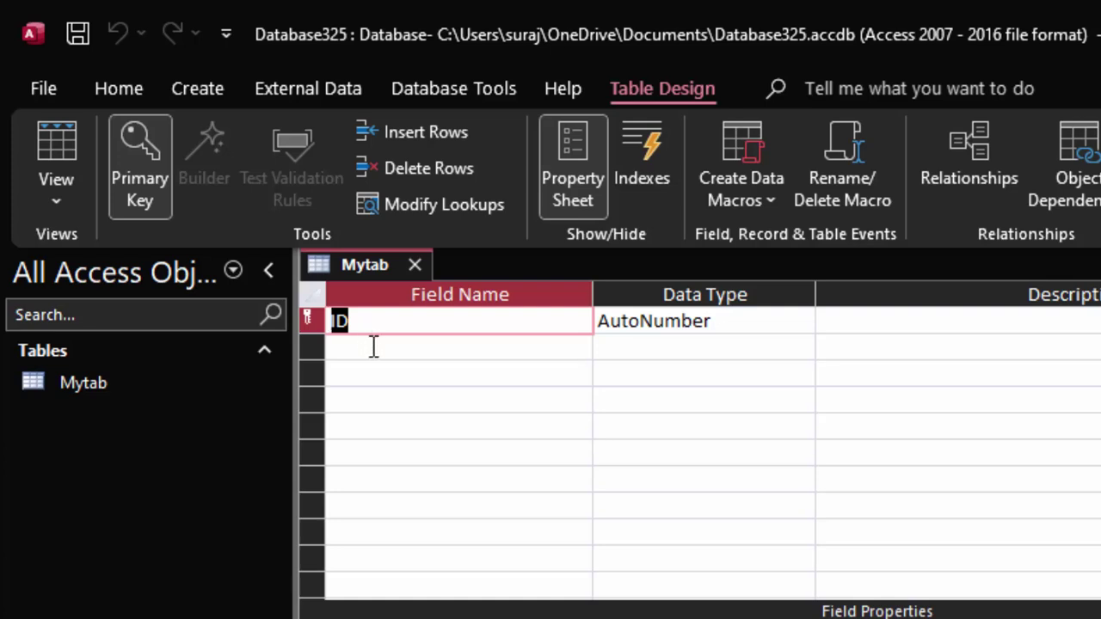
Step: Add a 'Name of Students' field with the Short Text data type
{"action": "left_click", "coordinate": [373, 348]}
{"action": "type", "text": "N"}
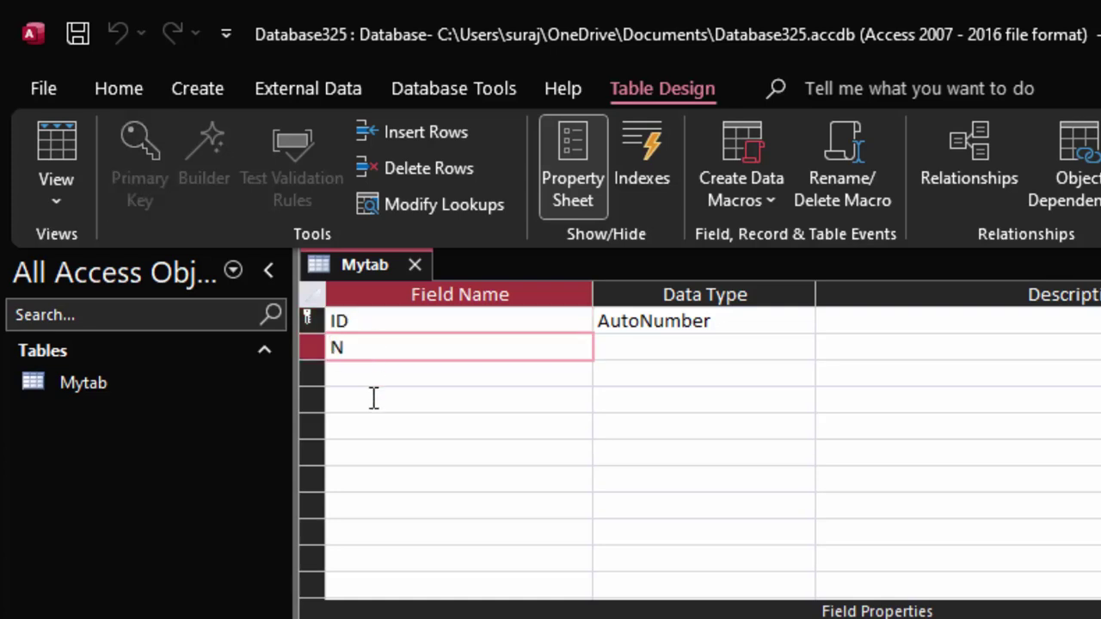
{"action": "type", "text": "an"}
{"action": "key", "text": "BackSpace"}
{"action": "type", "text": "me of "}
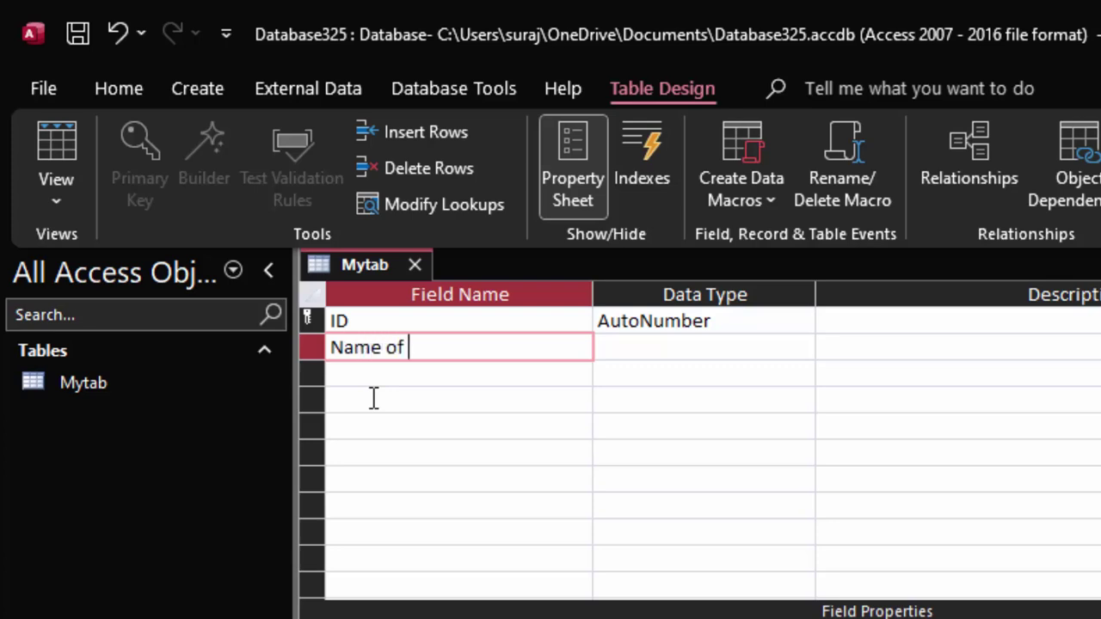
{"action": "type", "text": "Stude"}
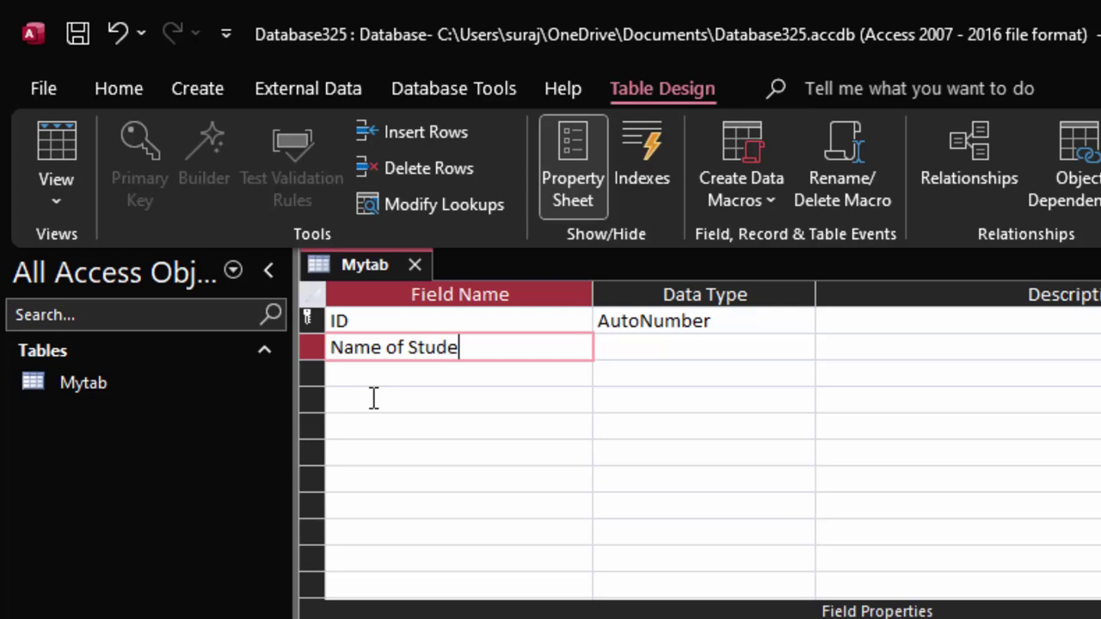
{"action": "type", "text": "nts"}
{"action": "left_click", "coordinate": [648, 346]}
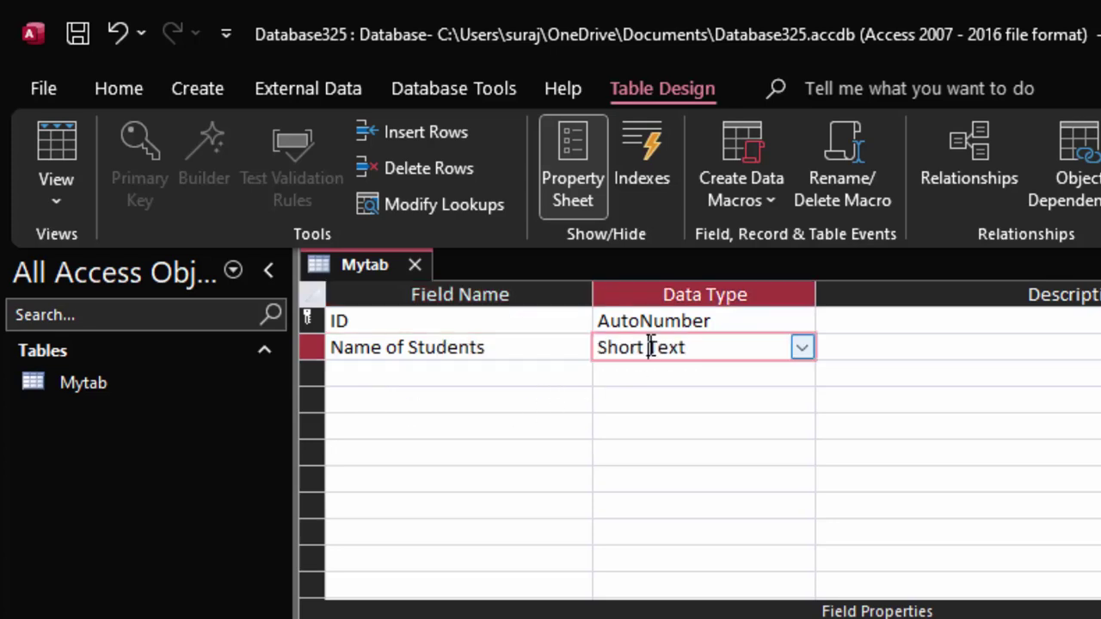
{"action": "left_click", "coordinate": [801, 349]}
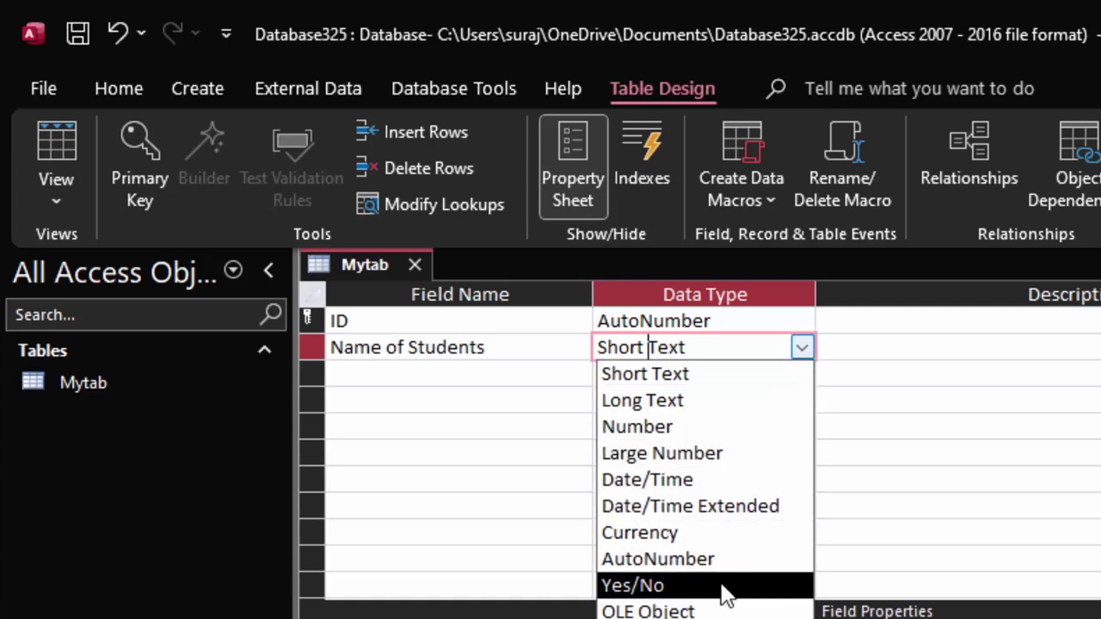
{"action": "left_click", "coordinate": [1003, 452]}
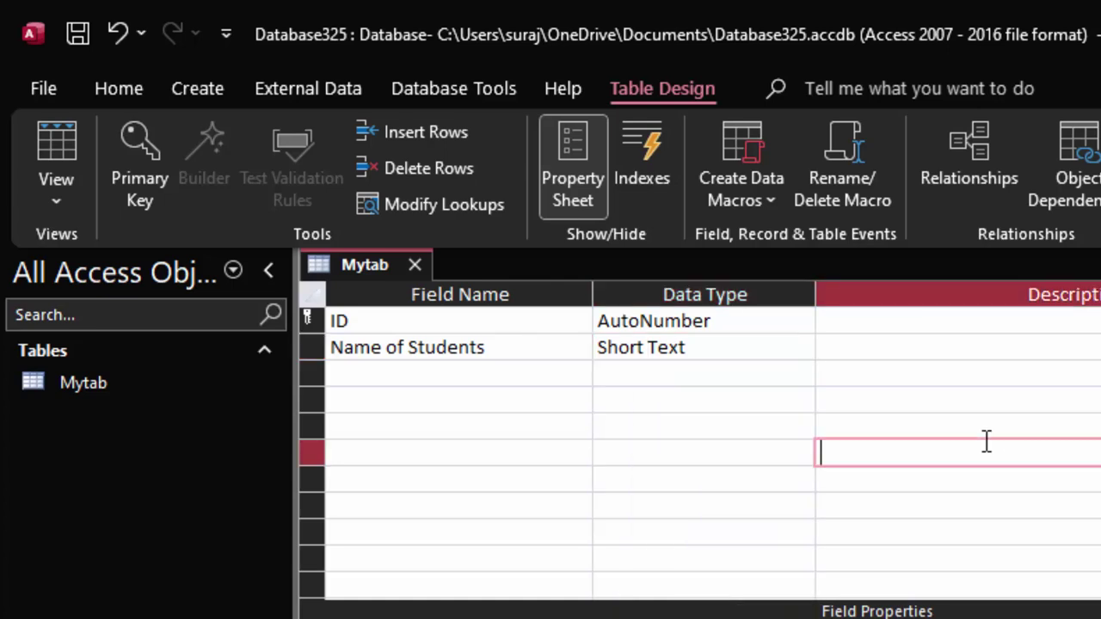
Step: Add an 'Age' field of type Number and switch to Datasheet View
{"action": "left_click", "coordinate": [418, 374]}
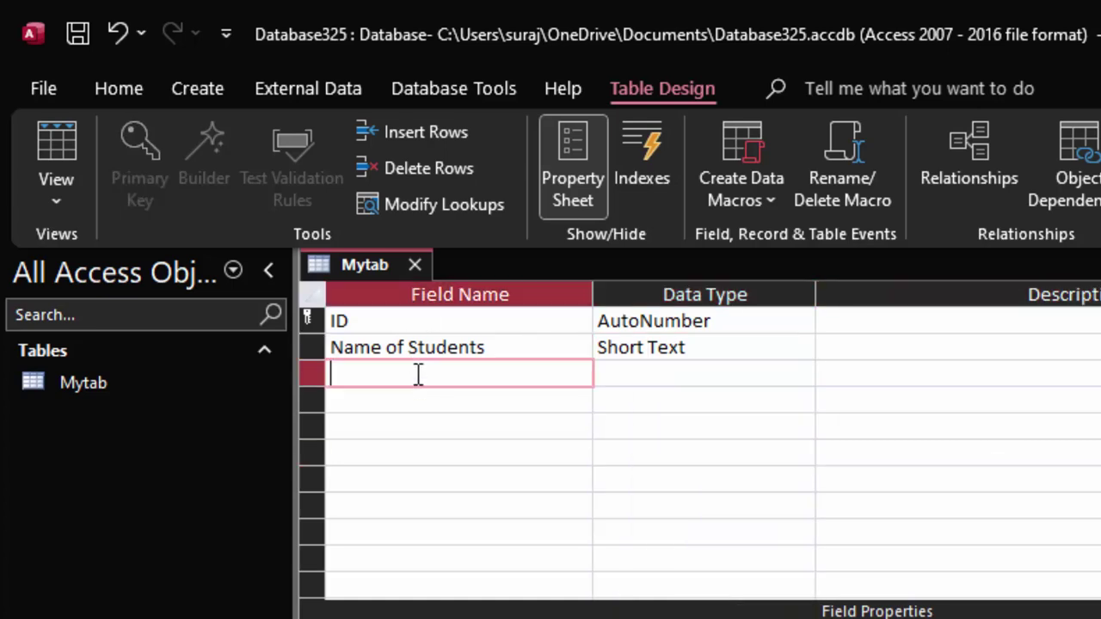
{"action": "type", "text": "Ag"}
{"action": "type", "text": "e"}
{"action": "left_click", "coordinate": [701, 373]}
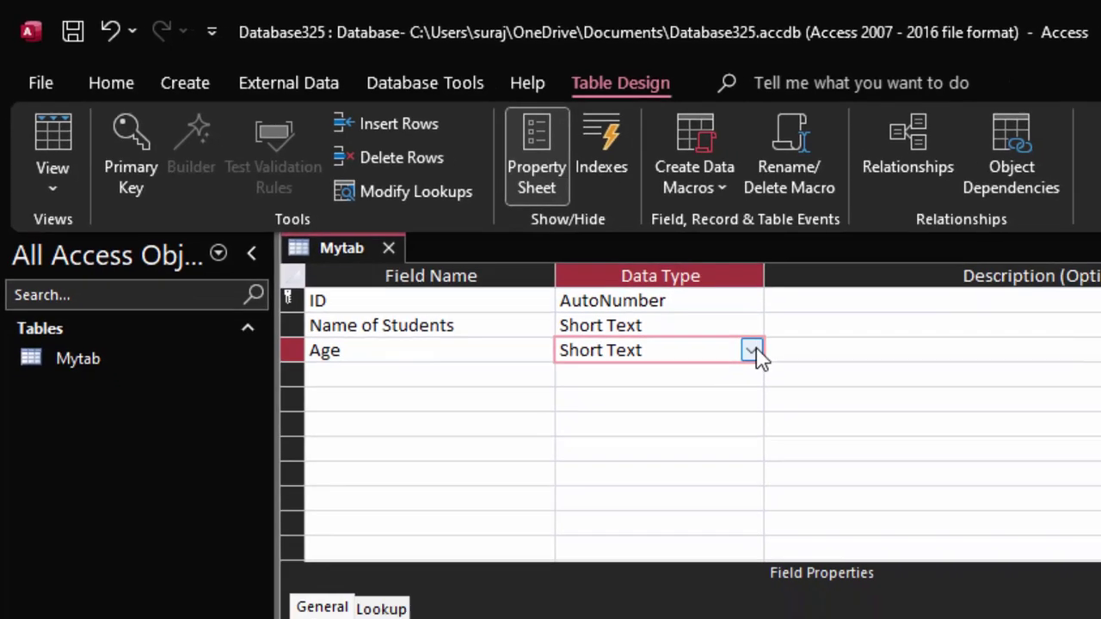
{"action": "left_click", "coordinate": [800, 375]}
{"action": "left_click", "coordinate": [551, 358]}
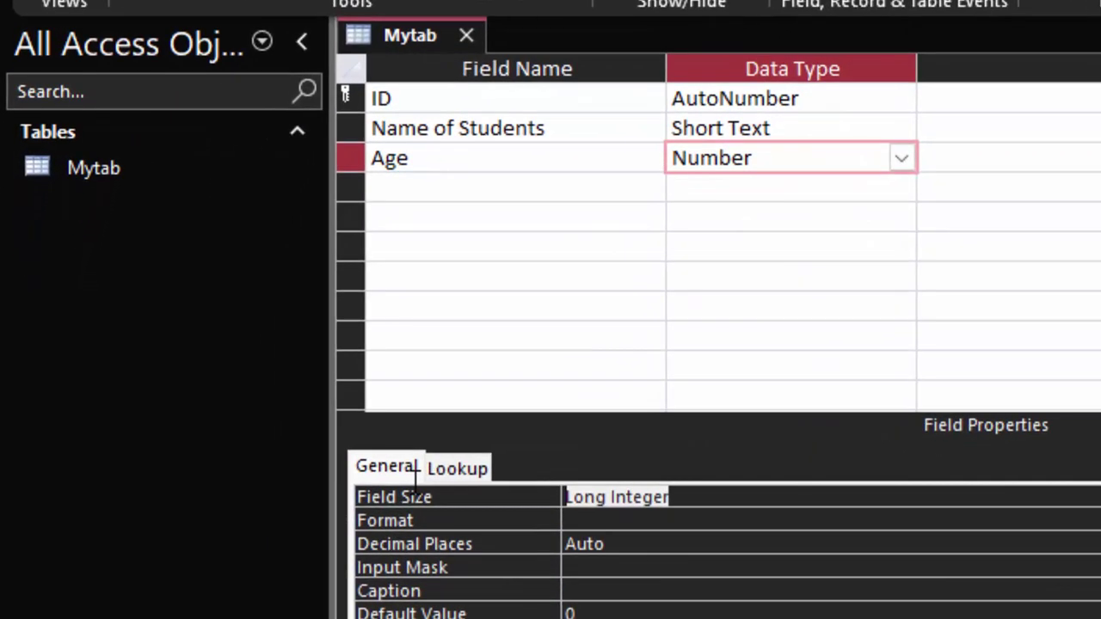
{"action": "type", "text": "d"}
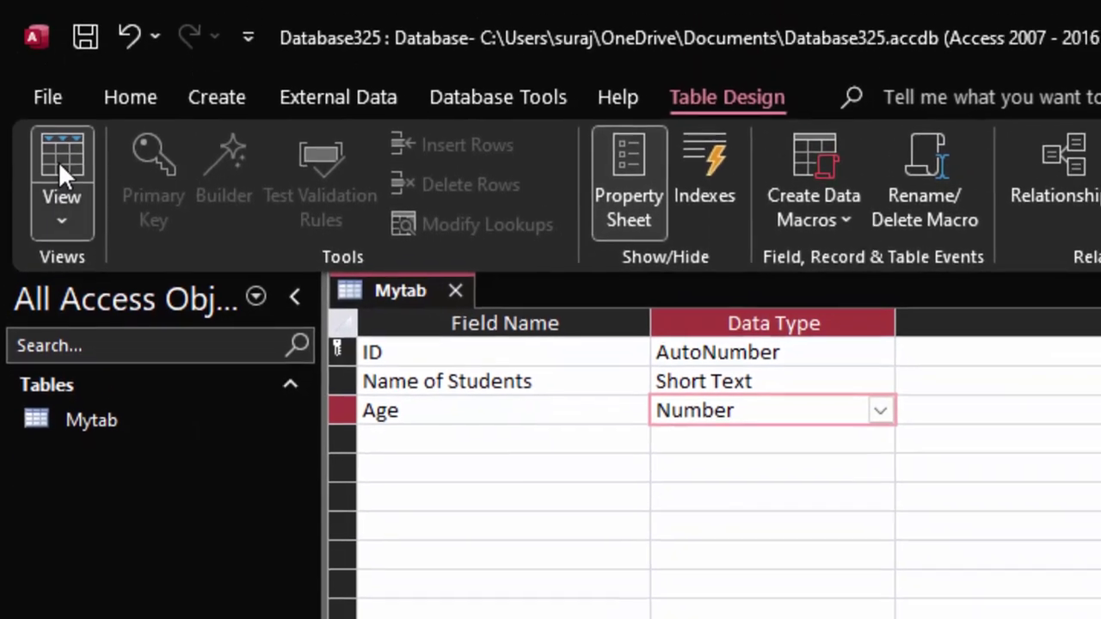
{"action": "left_click", "coordinate": [59, 161]}
Step: Save the table design, widen the Name of Students column, and enter Ram, age 12
{"action": "left_click", "coordinate": [833, 556]}
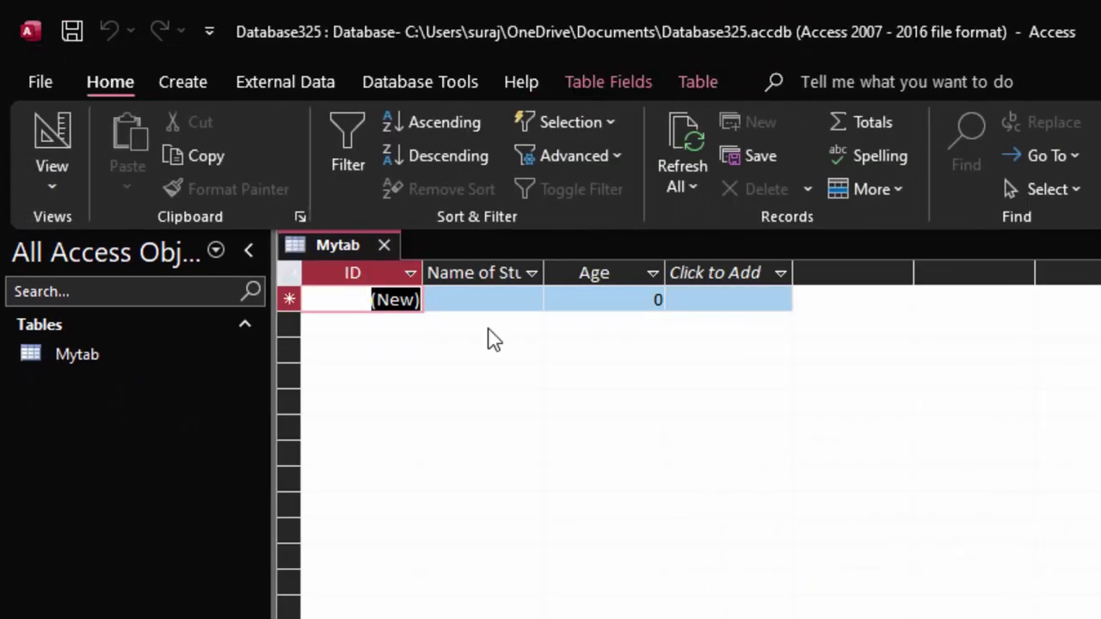
{"action": "left_click_drag", "start_coordinate": [544, 266], "coordinate": [621, 356]}
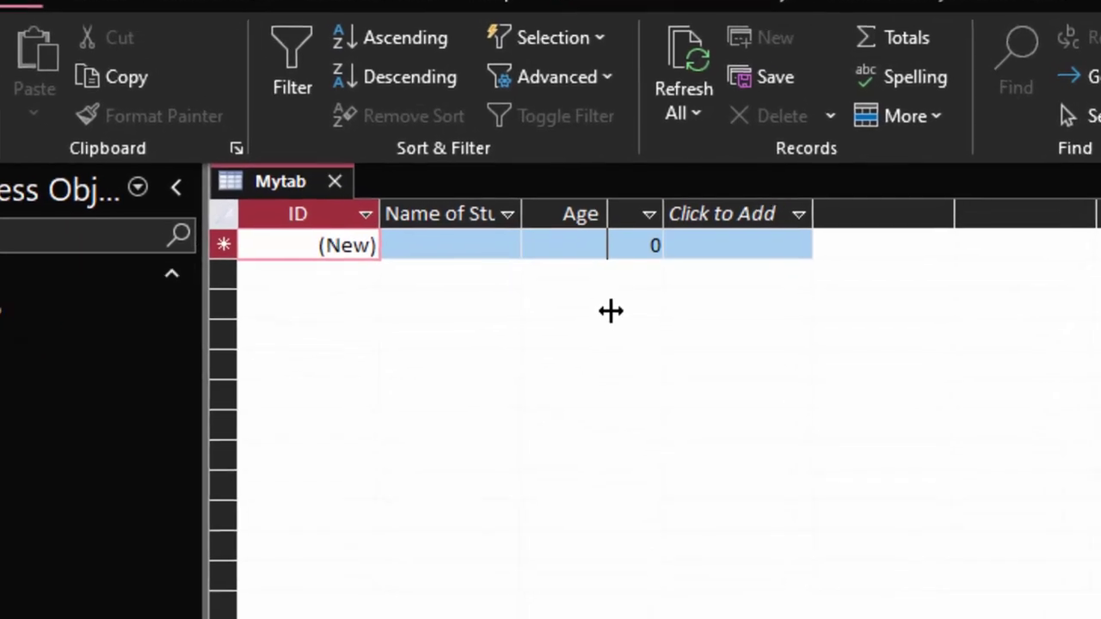
{"action": "left_click_drag", "start_coordinate": [611, 311], "coordinate": [609, 311]}
{"action": "left_click", "coordinate": [503, 247]}
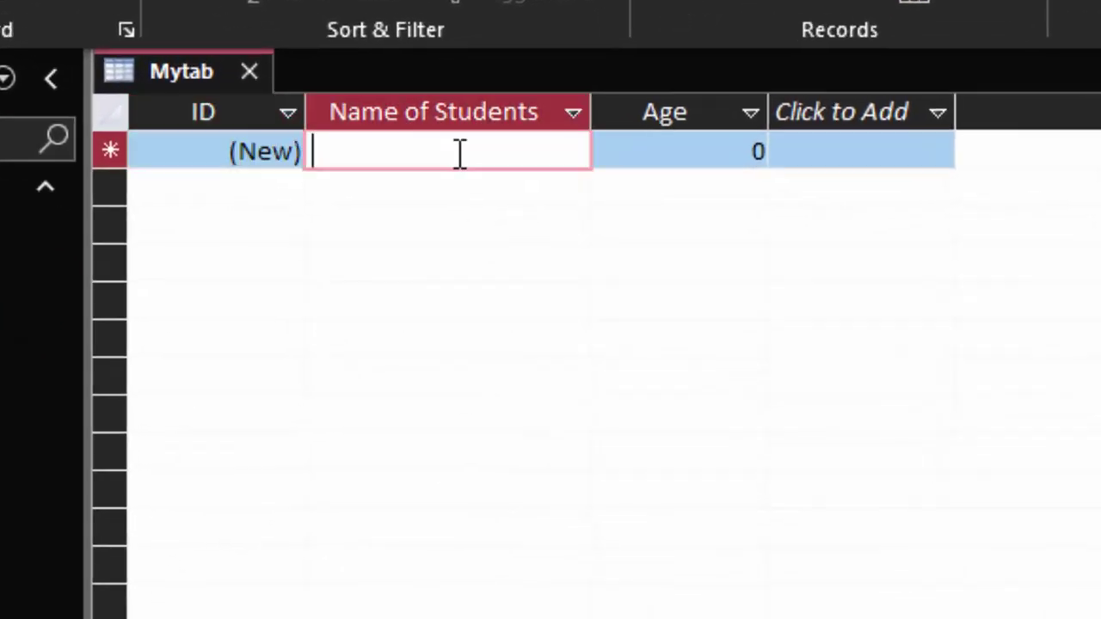
{"action": "type", "text": "Ram"}
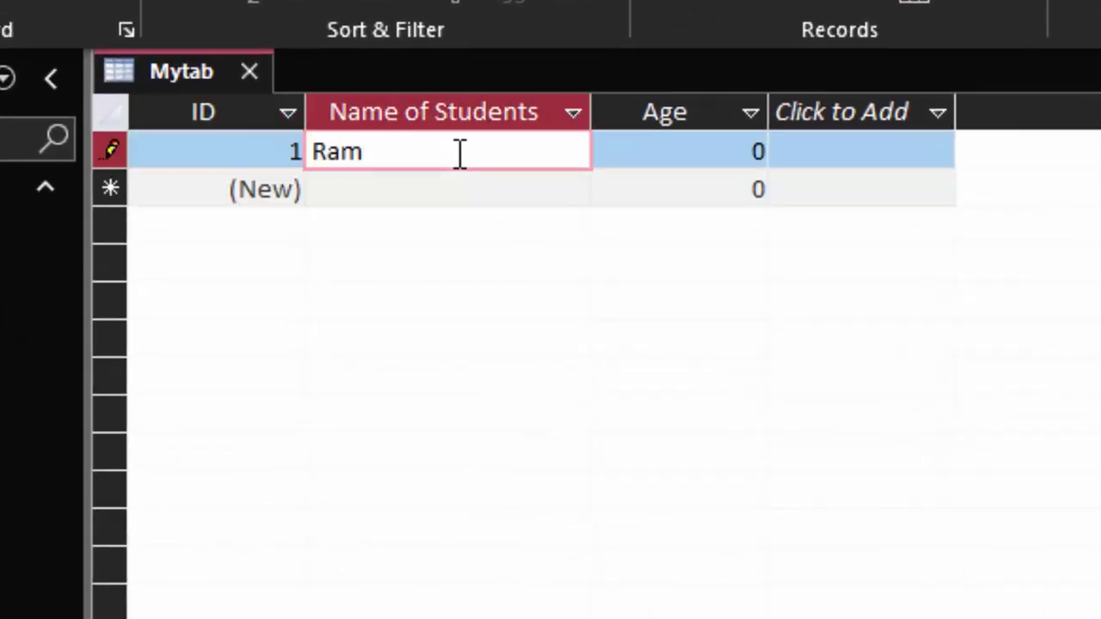
{"action": "key", "text": "Tab"}
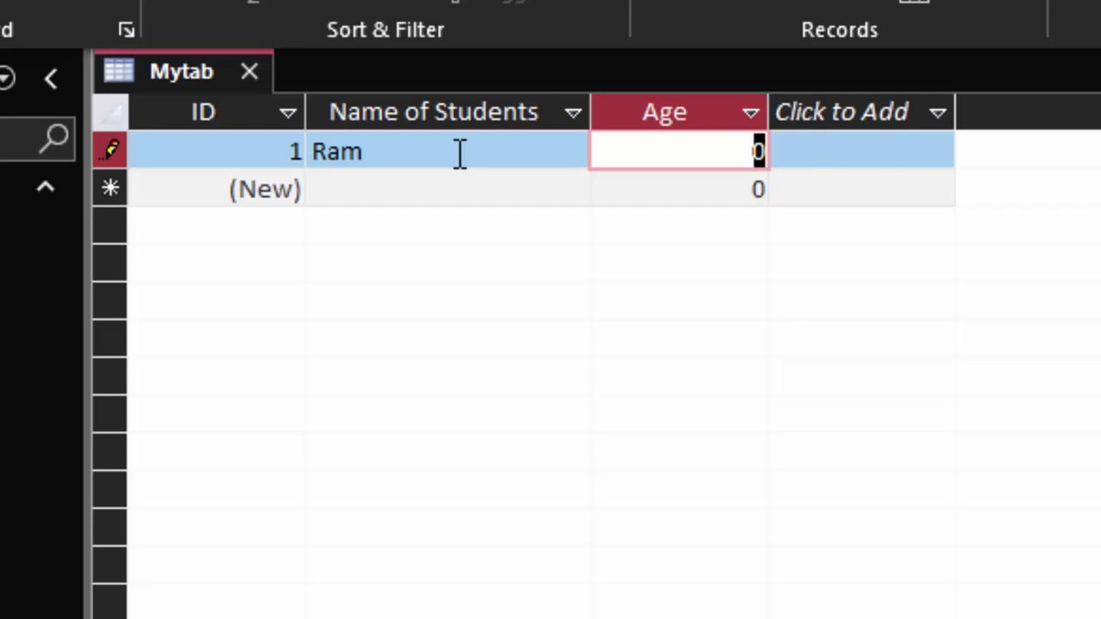
{"action": "type", "text": "12"}
{"action": "key", "text": "Tab"}
{"action": "key", "text": "Tab"}
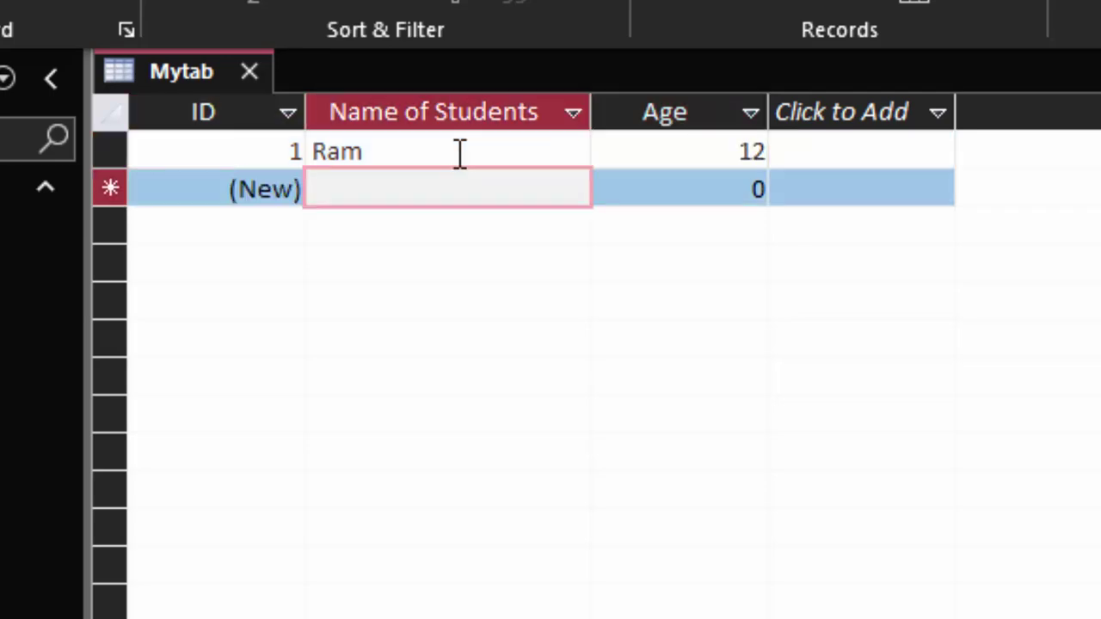
Step: Add the records Sachin aged 13 and Sumit aged 14
{"action": "type", "text": "Sa"}
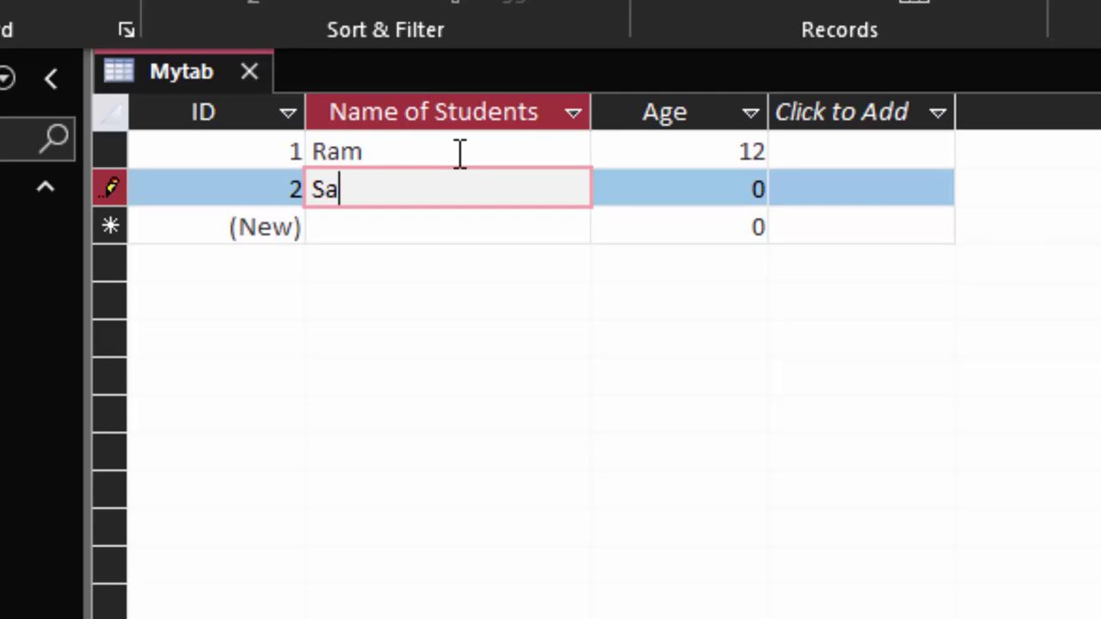
{"action": "type", "text": "chin"}
{"action": "key", "text": "Tab"}
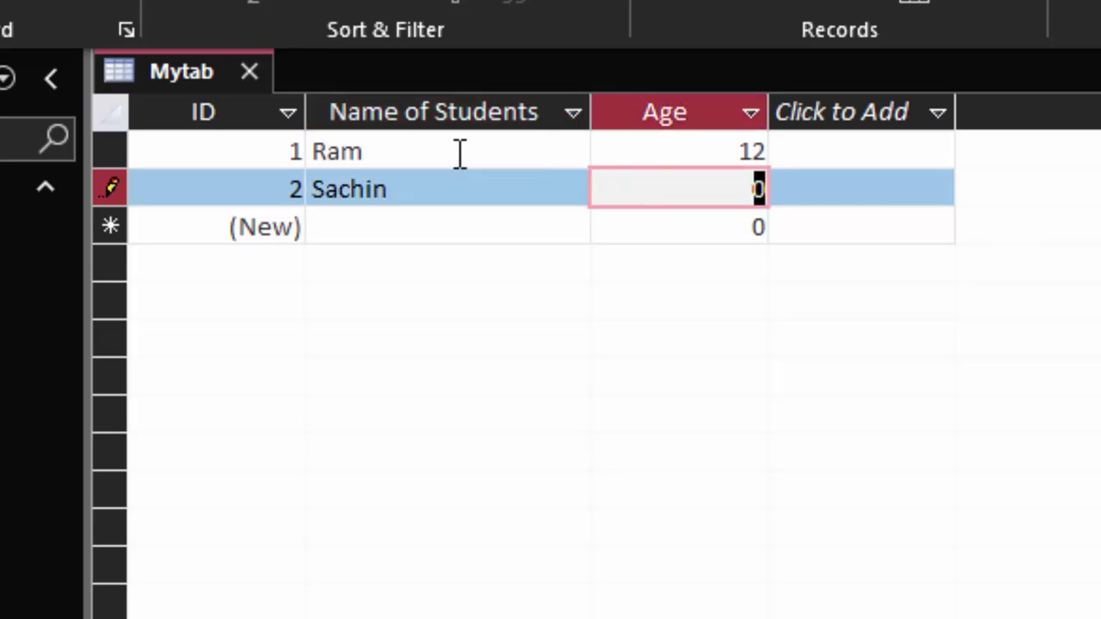
{"action": "key", "text": "BackSpace"}
{"action": "type", "text": "13"}
{"action": "key", "text": "Tab"}
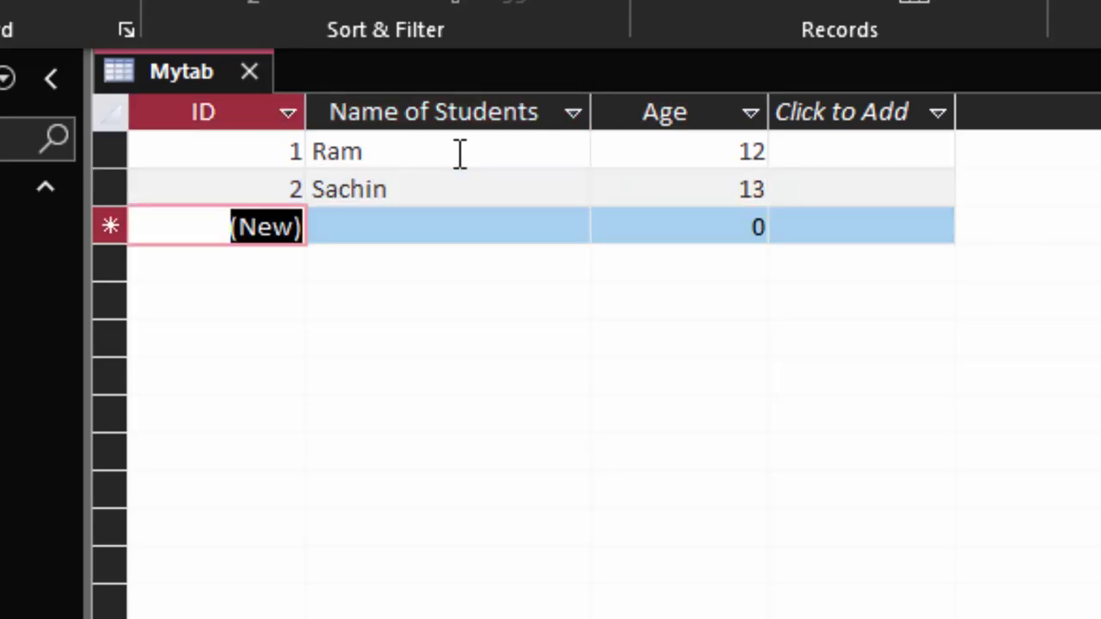
{"action": "key", "text": "Tab"}
{"action": "type", "text": "S"}
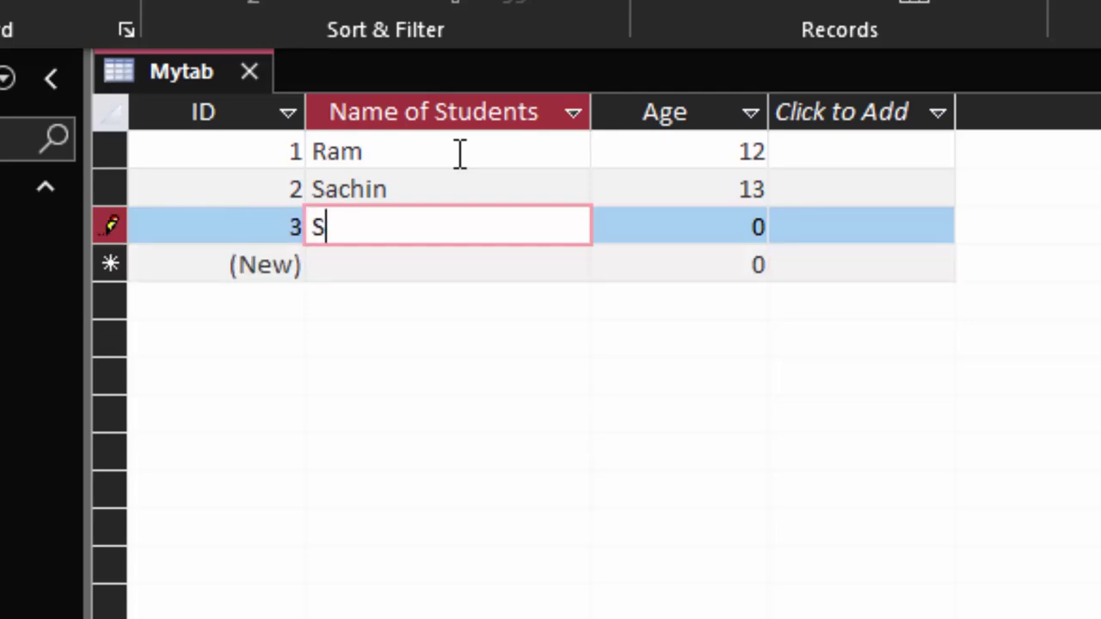
{"action": "type", "text": "yun"}
{"action": "key", "text": "BackSpace"}
{"action": "type", "text": "mit"}
{"action": "key", "text": "Tab"}
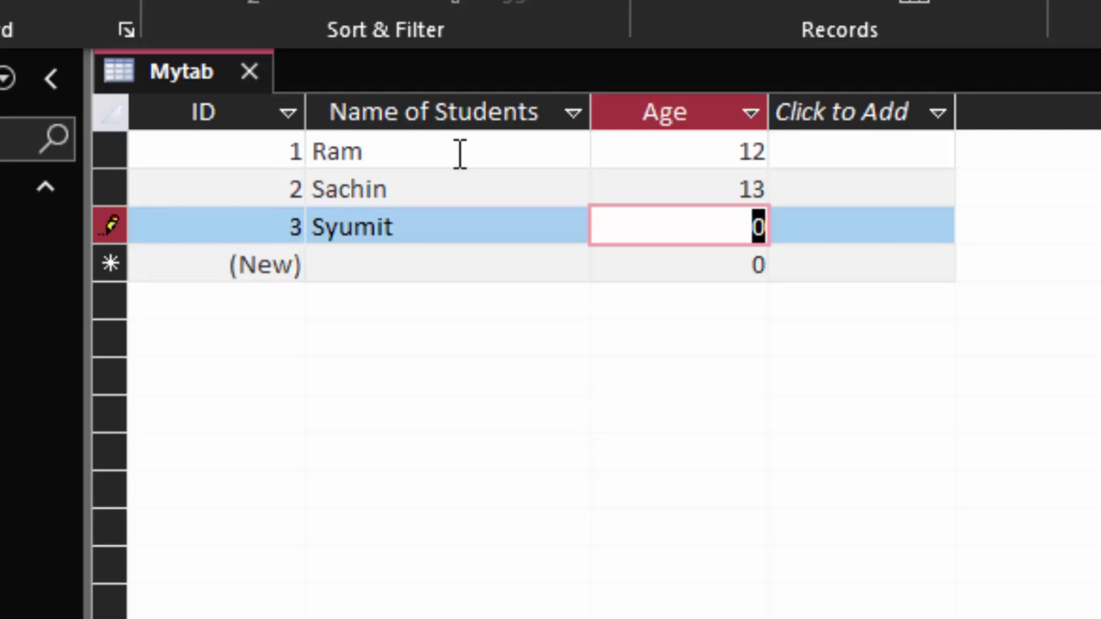
{"action": "key", "text": "BackSpace"}
{"action": "type", "text": "14"}
{"action": "key", "text": "Tab"}
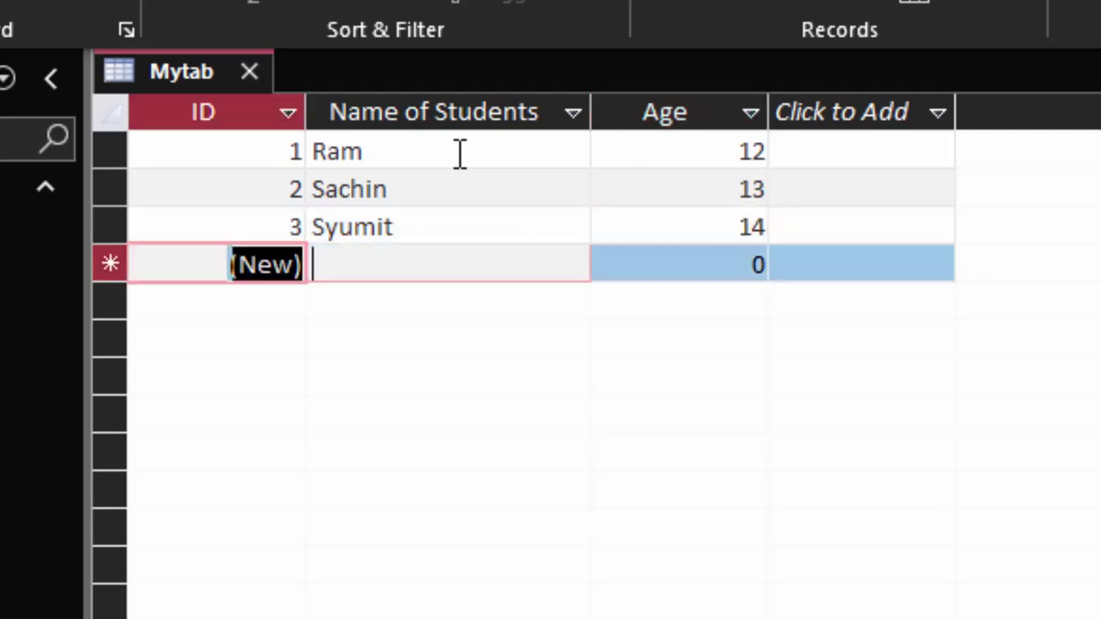
{"action": "key", "text": "Tab"}
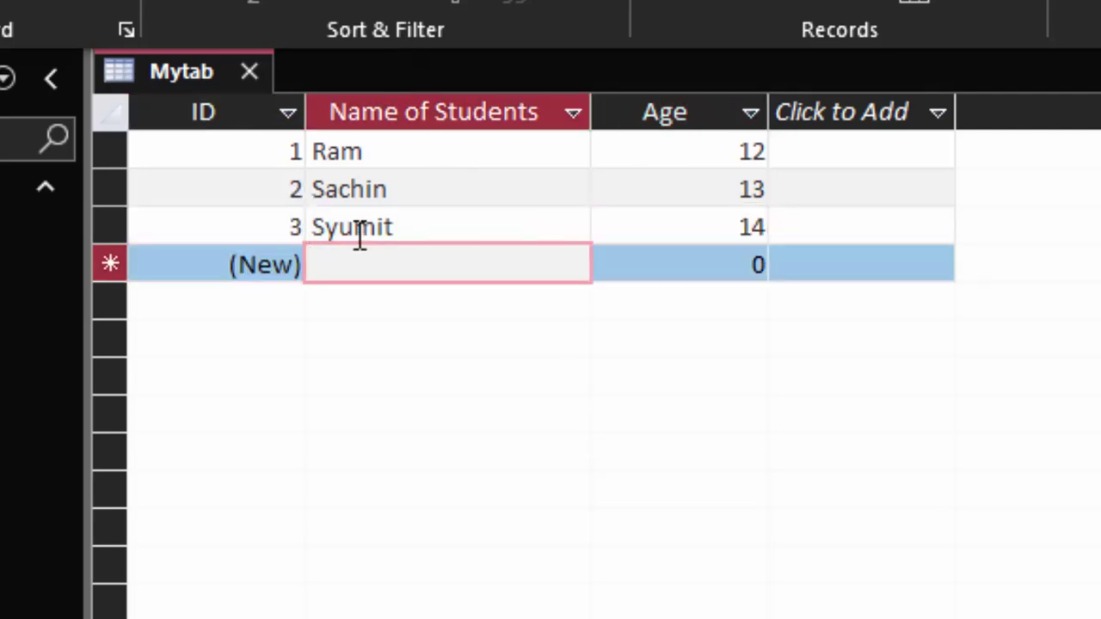
Step: Correct the misspelt Syumit to Sumit, then add Ritesh aged 15 and Sonu aged 13
{"action": "left_click", "coordinate": [340, 228]}
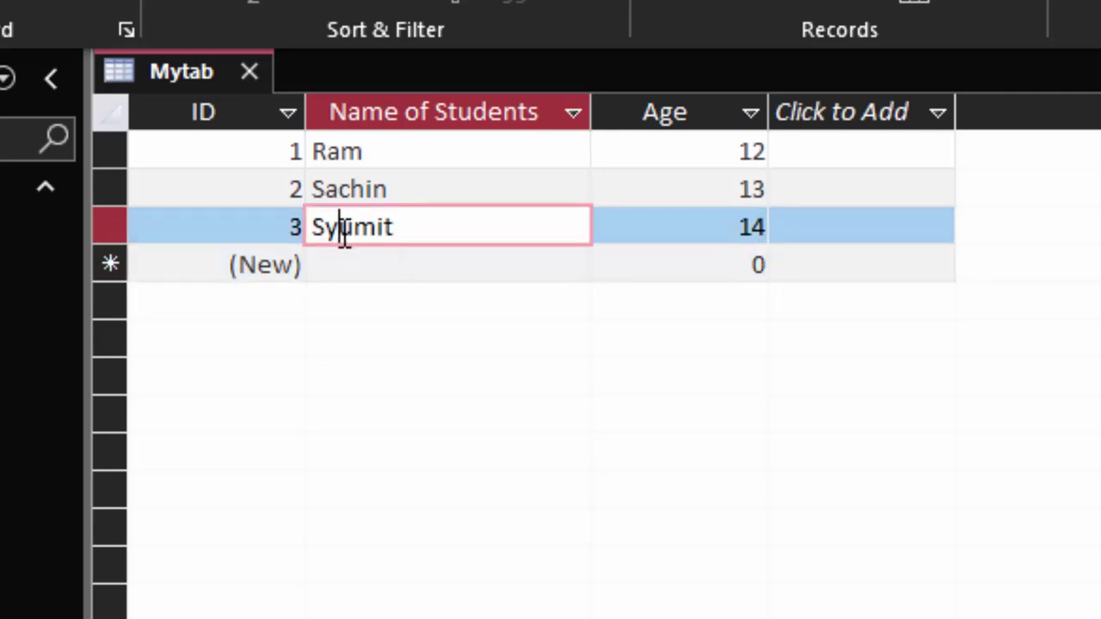
{"action": "key", "text": "BackSpace"}
{"action": "left_click", "coordinate": [388, 265]}
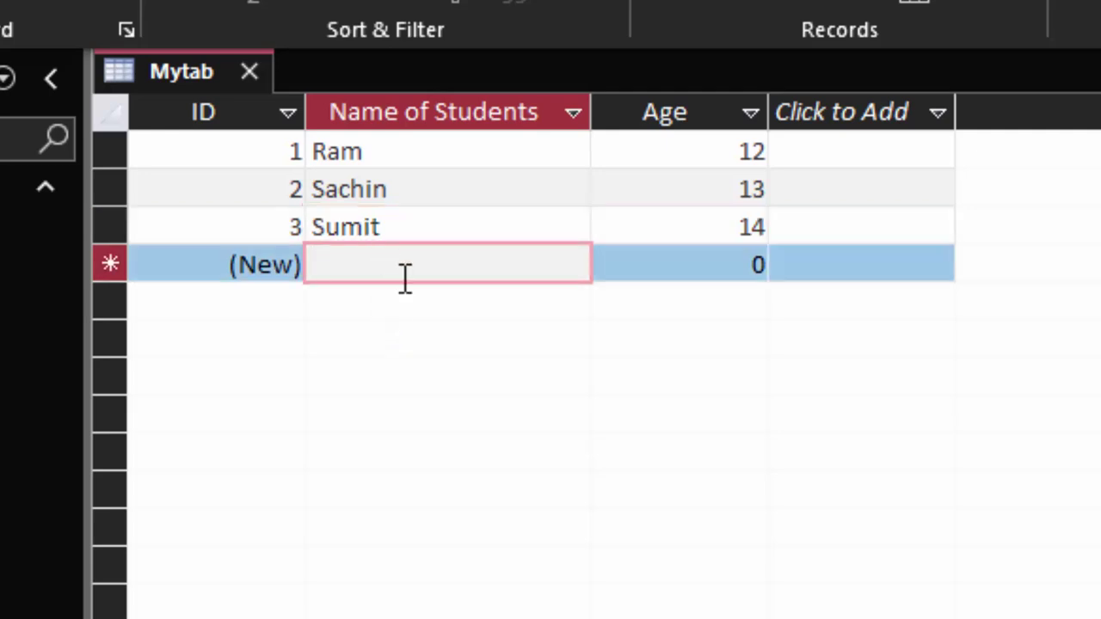
{"action": "type", "text": "Rites"}
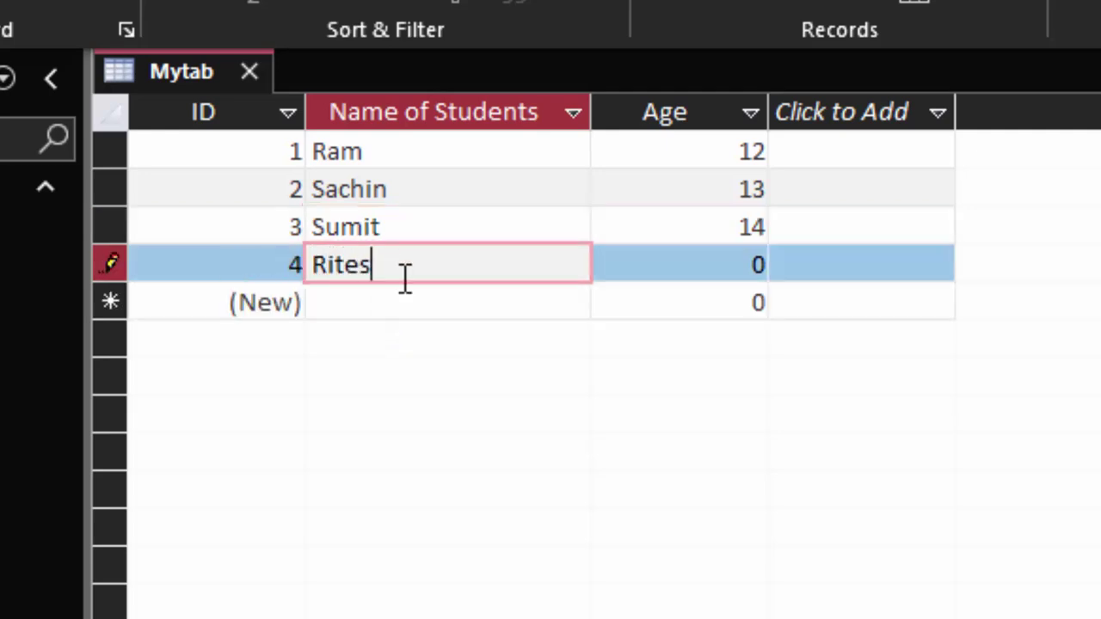
{"action": "type", "text": "h"}
{"action": "key", "text": "Tab"}
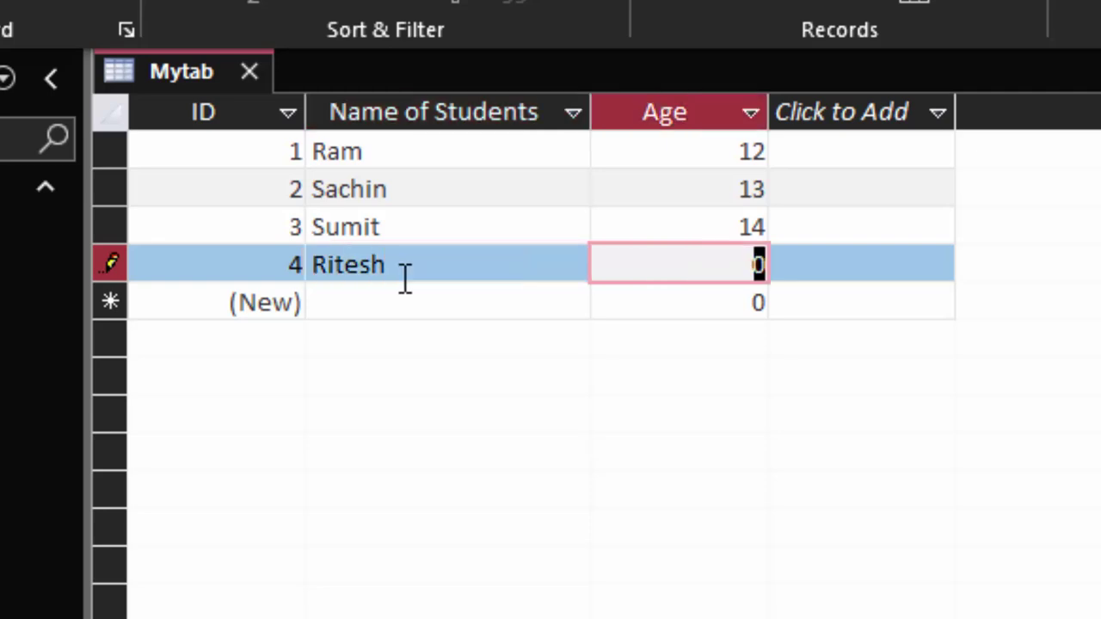
{"action": "type", "text": "15"}
{"action": "left_click", "coordinate": [344, 297]}
{"action": "type", "text": "Su"}
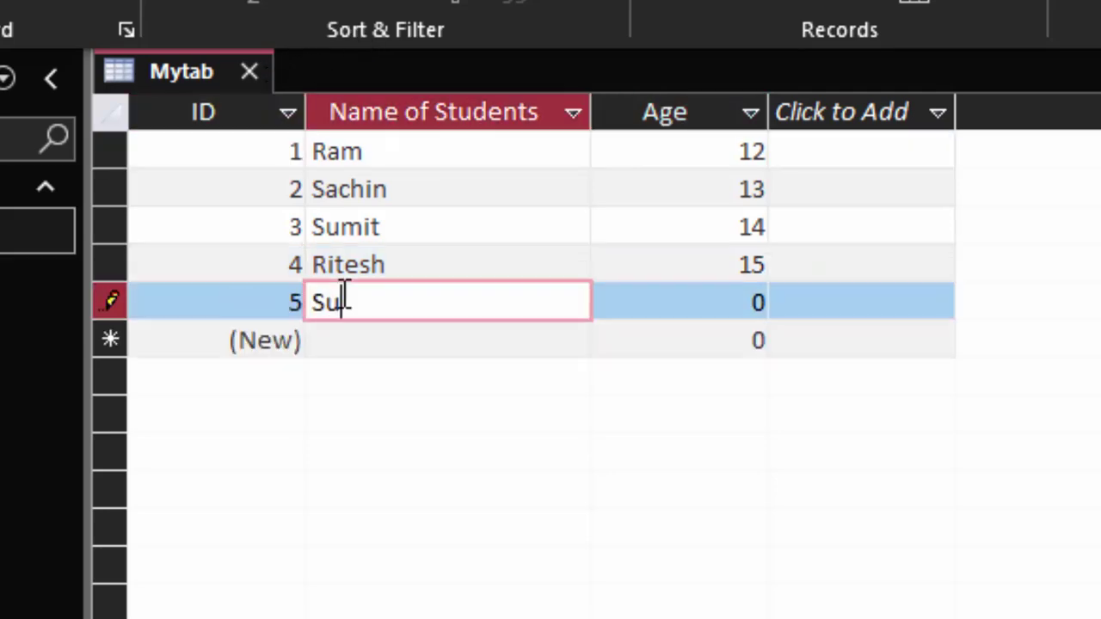
{"action": "key", "text": "BackSpace"}
{"action": "type", "text": "o"}
{"action": "type", "text": "nu"}
{"action": "key", "text": "Tab"}
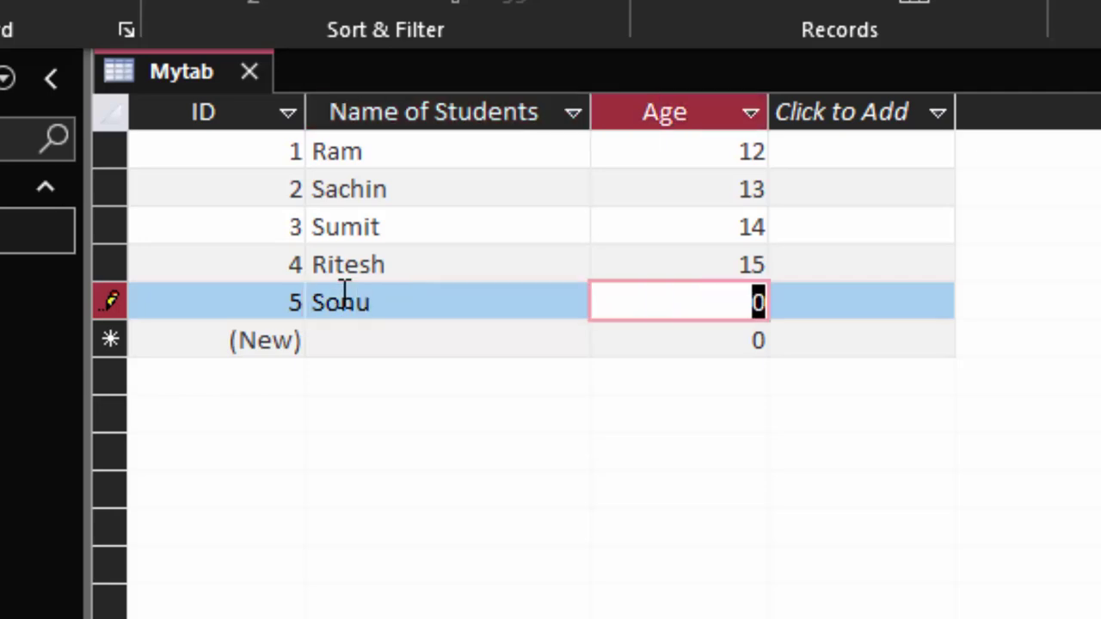
{"action": "type", "text": "13"}
{"action": "key", "text": "Tab"}
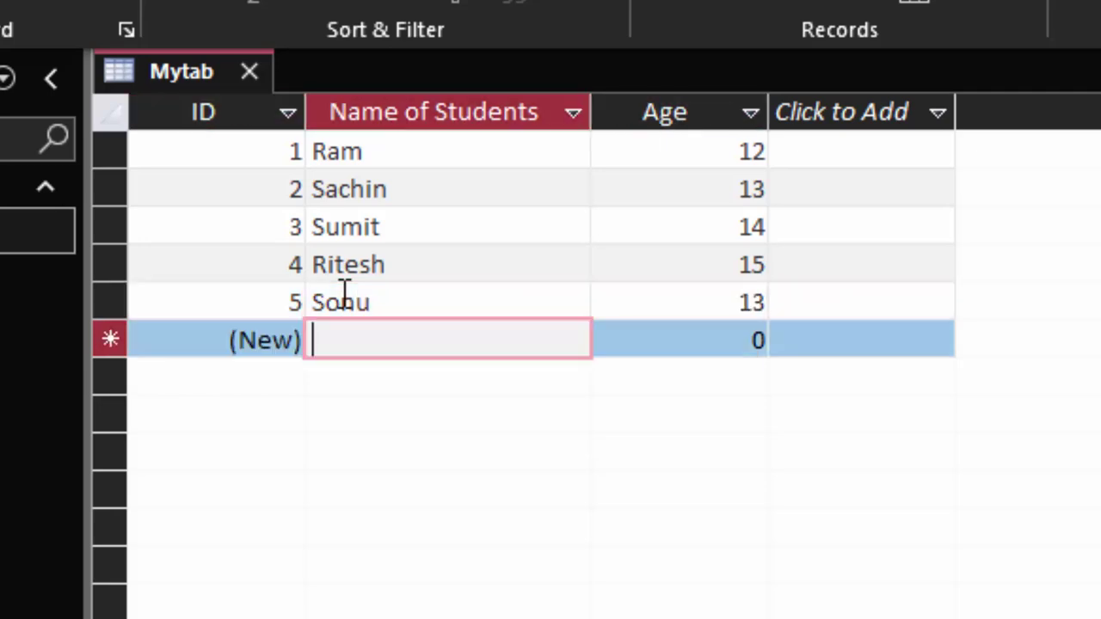
Step: Add the final records Monu aged 12 and Abhishek aged 14
{"action": "type", "text": "Mo"}
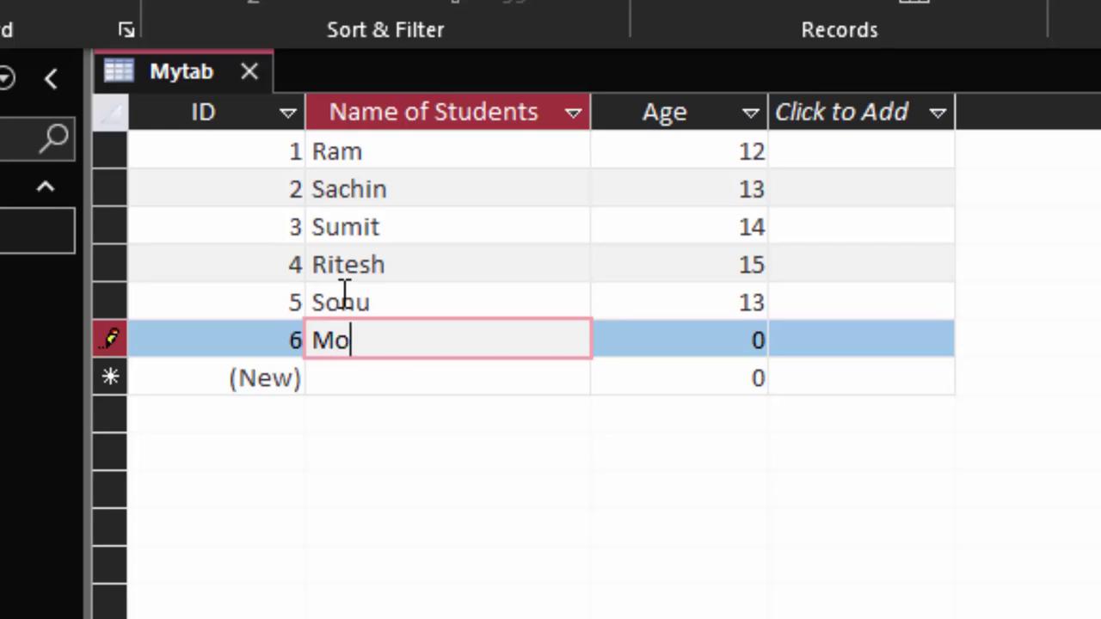
{"action": "type", "text": "nu"}
{"action": "key", "text": "Tab"}
{"action": "type", "text": "12"}
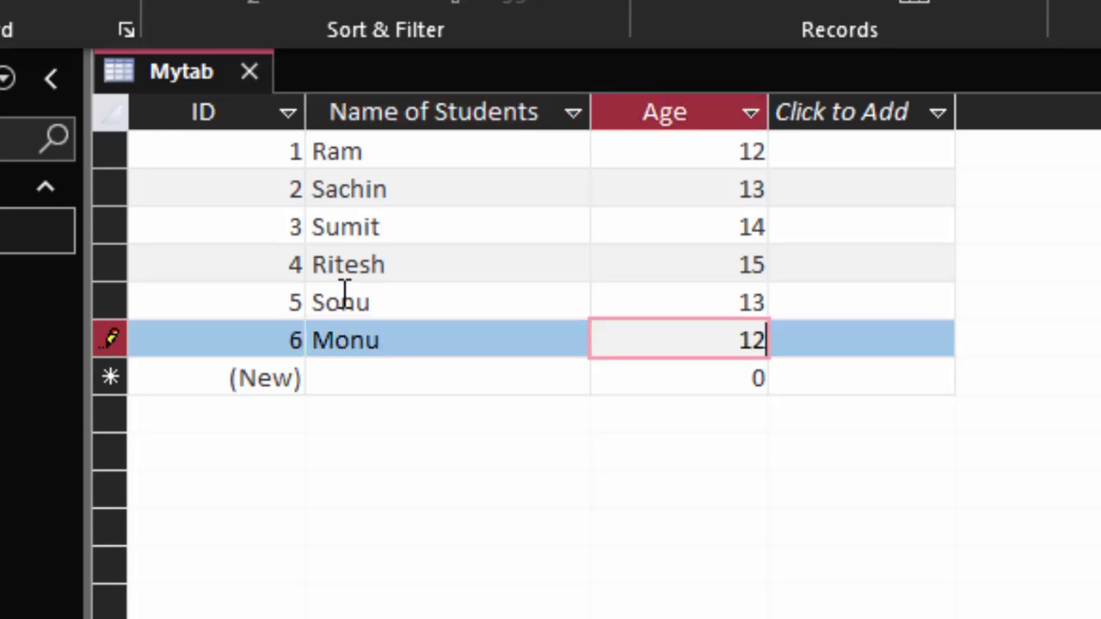
{"action": "key", "text": "Tab"}
{"action": "key", "text": "Tab"}
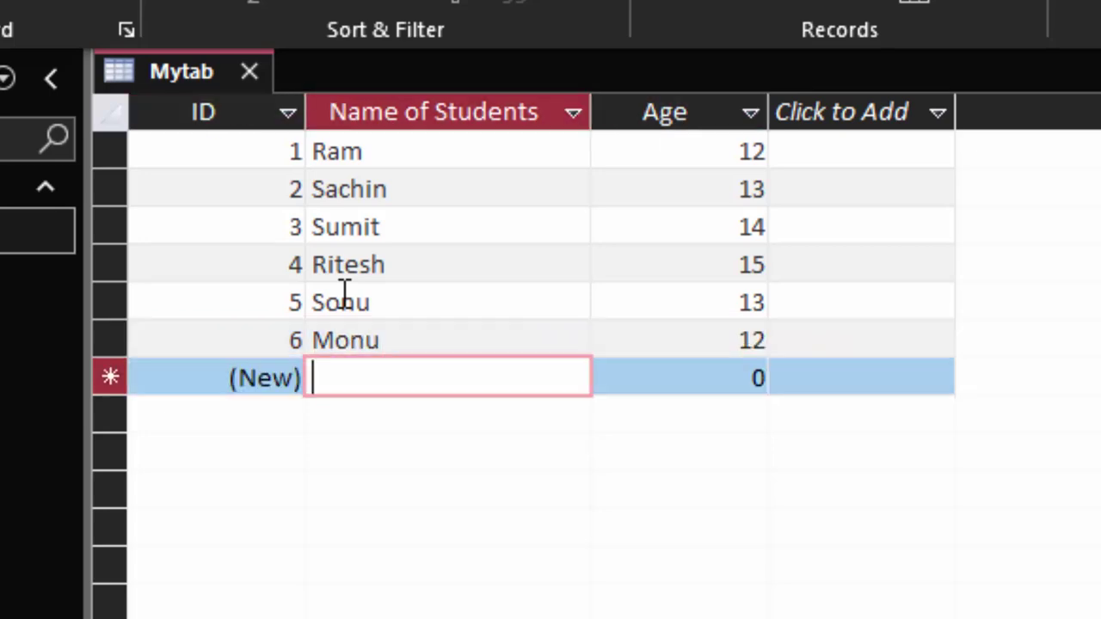
{"action": "type", "text": "A"}
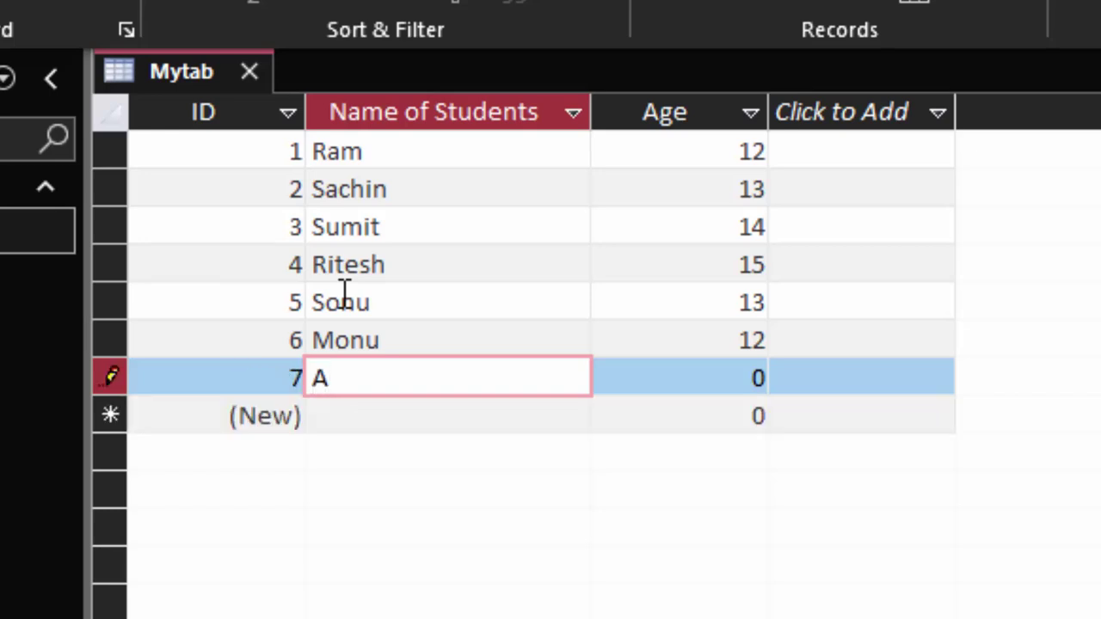
{"action": "type", "text": "bhish"}
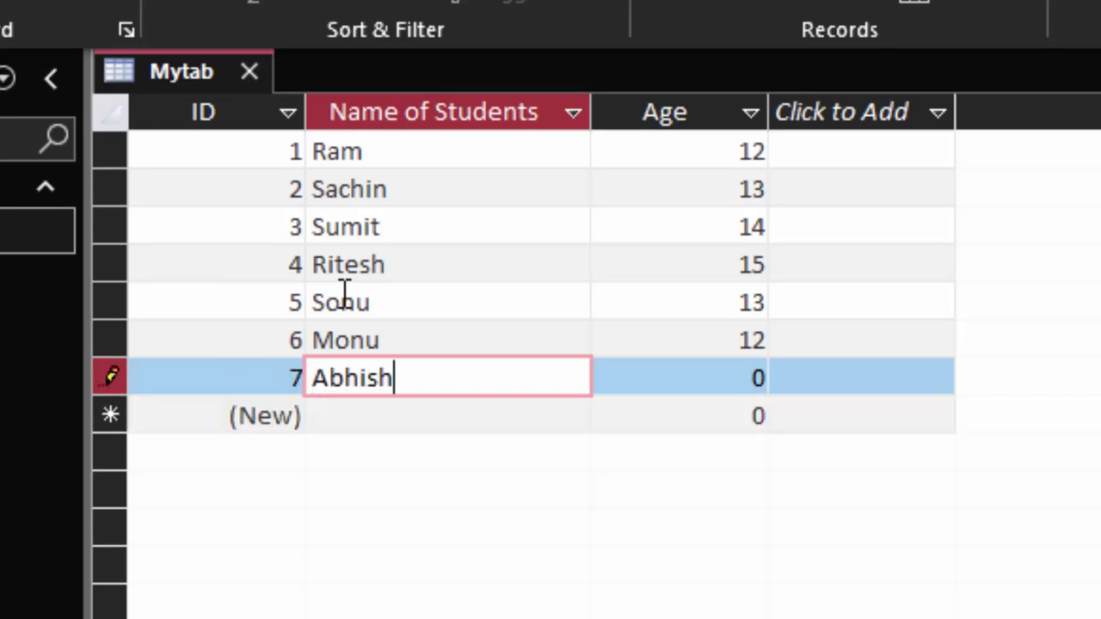
{"action": "type", "text": "ek"}
{"action": "key", "text": "Tab"}
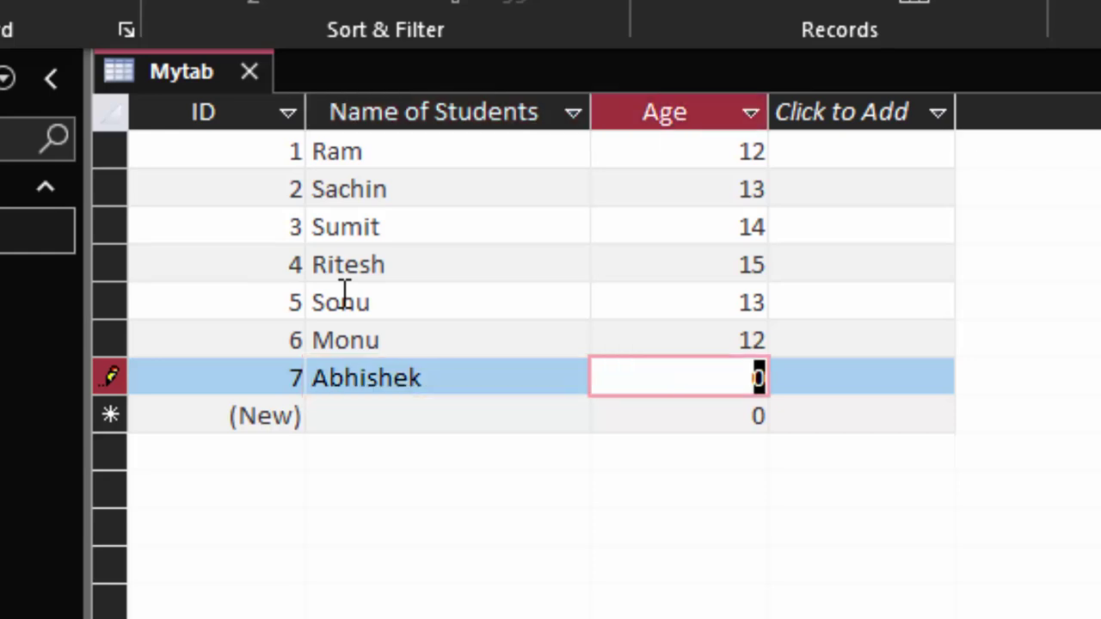
{"action": "type", "text": "14"}
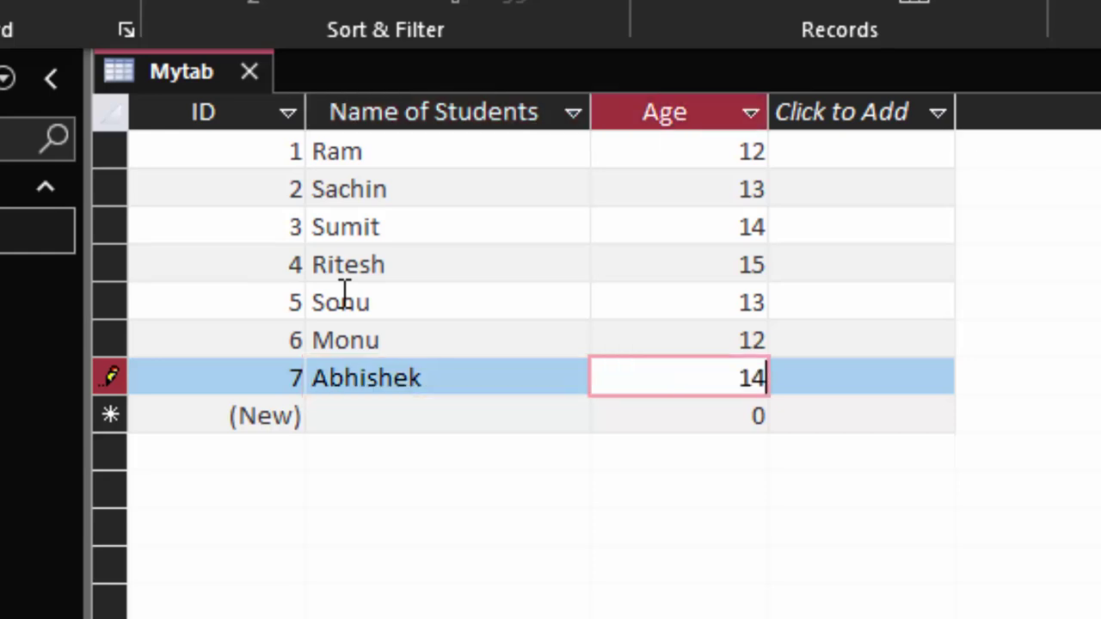
{"action": "key", "text": "Tab"}
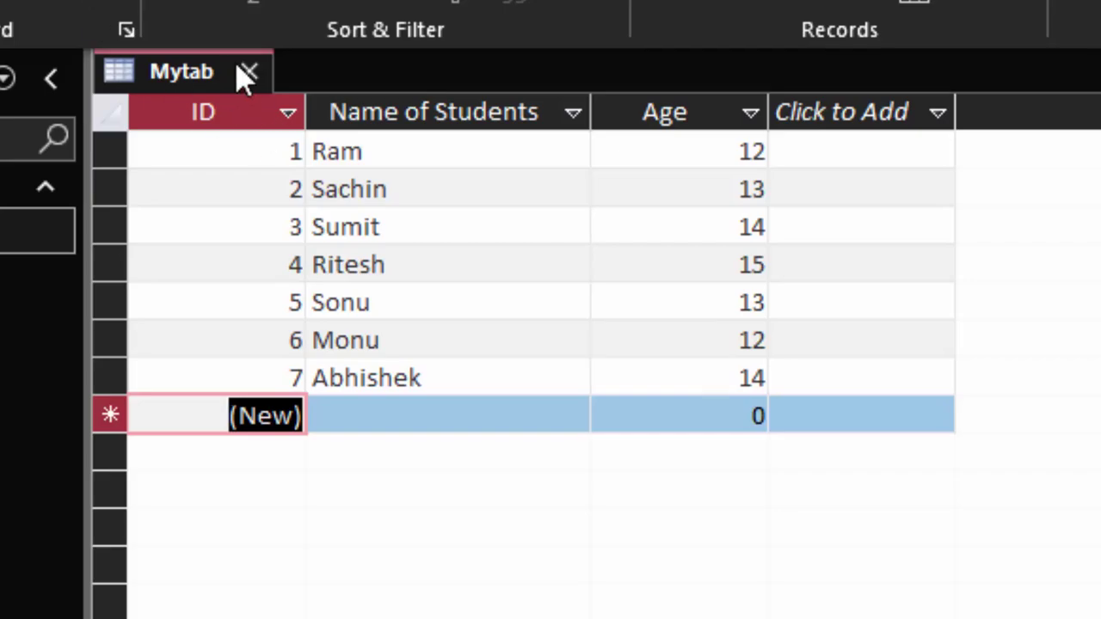
Step: Close Mytab and build a new query design on Mytab with Name of Students and Age
{"action": "left_click", "coordinate": [249, 72]}
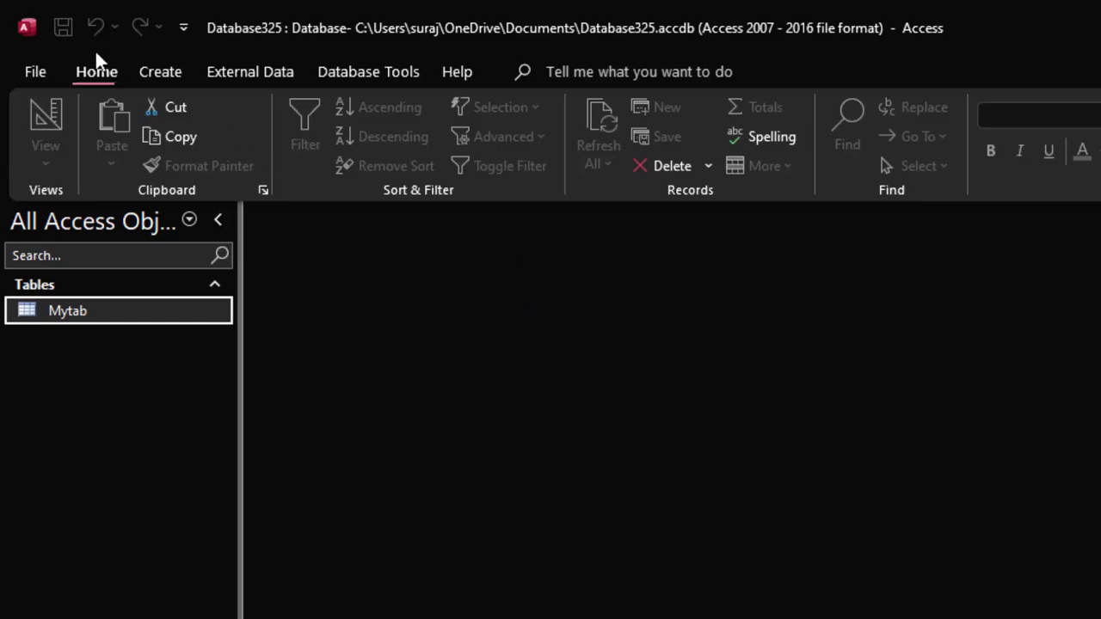
{"action": "left_click", "coordinate": [143, 70]}
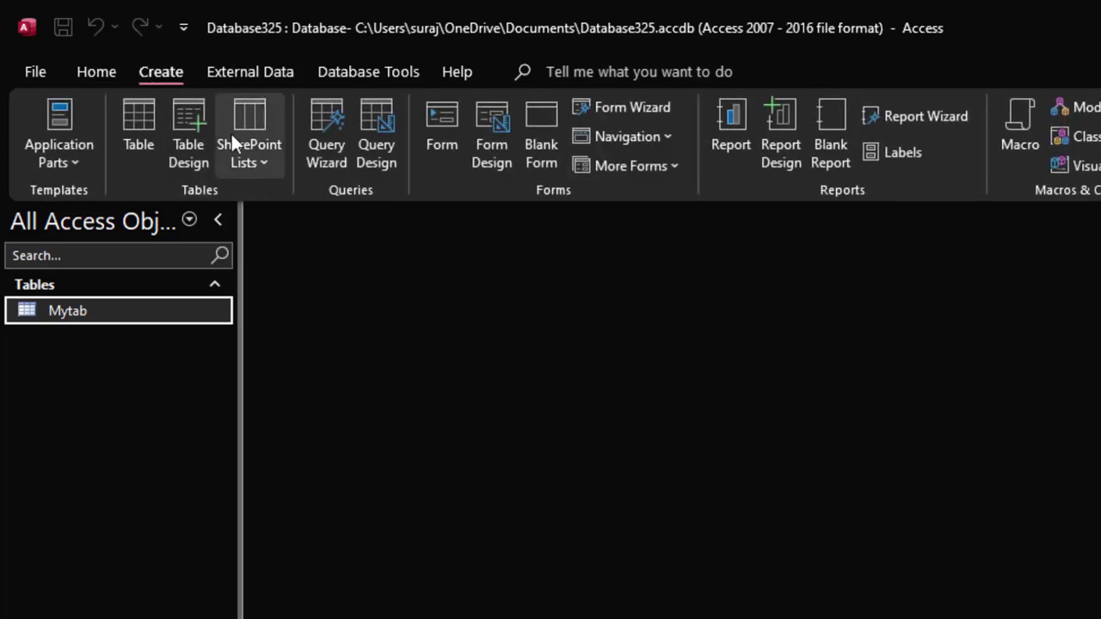
{"action": "left_click", "coordinate": [373, 129]}
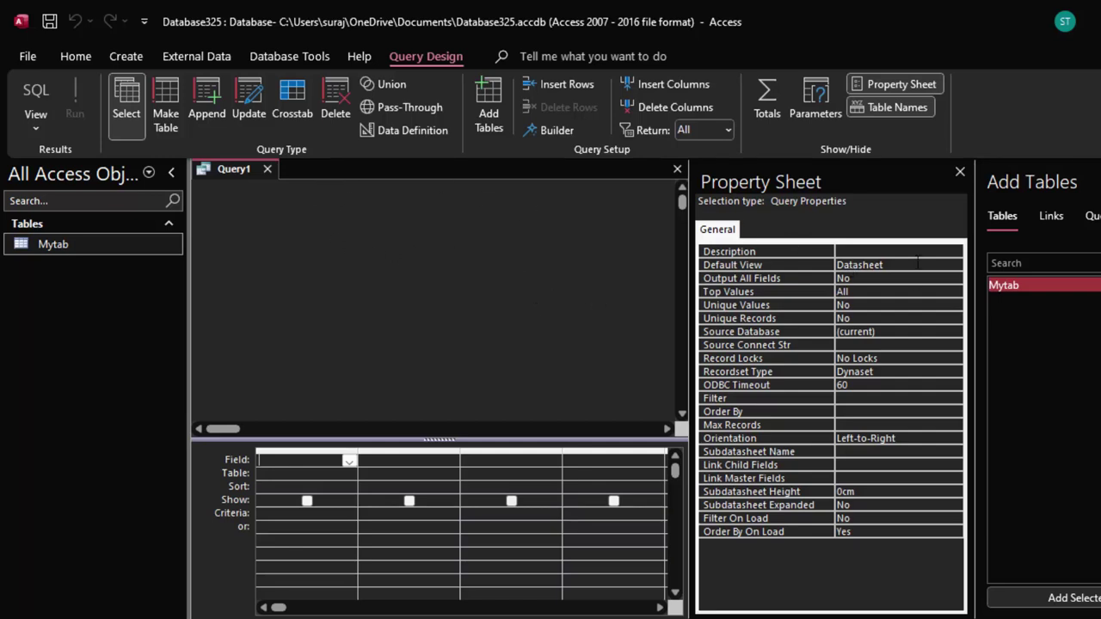
{"action": "mouse_move", "coordinate": [1033, 284]}
{"action": "left_mouse_down"}
{"action": "mouse_move", "coordinate": [788, 315]}
{"action": "mouse_move", "coordinate": [372, 259]}
{"action": "left_mouse_up"}
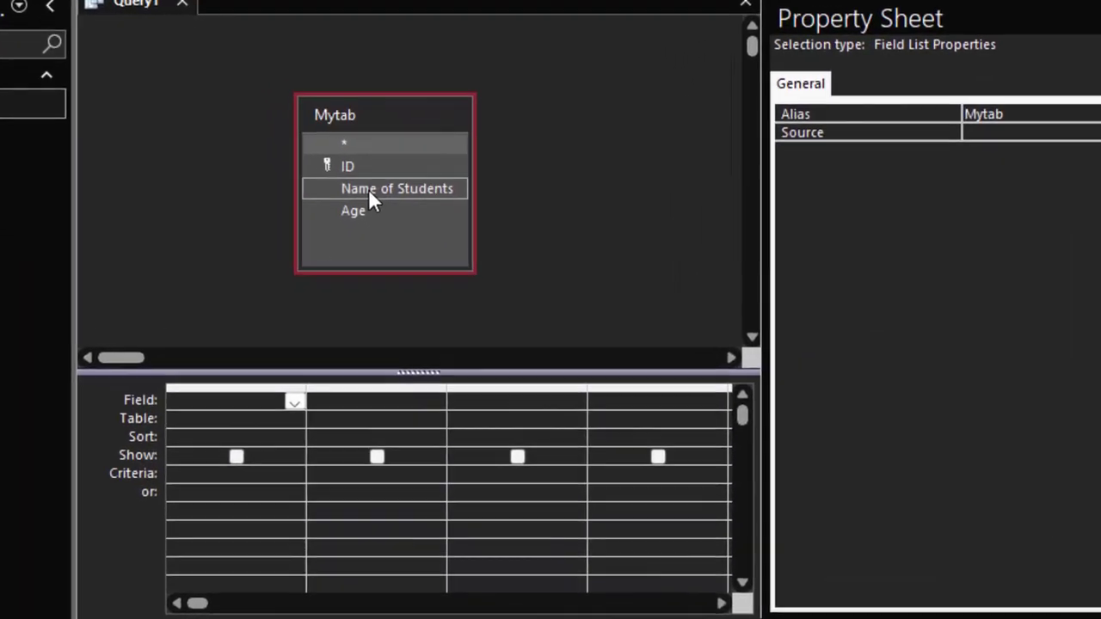
{"action": "double_click", "coordinate": [403, 307]}
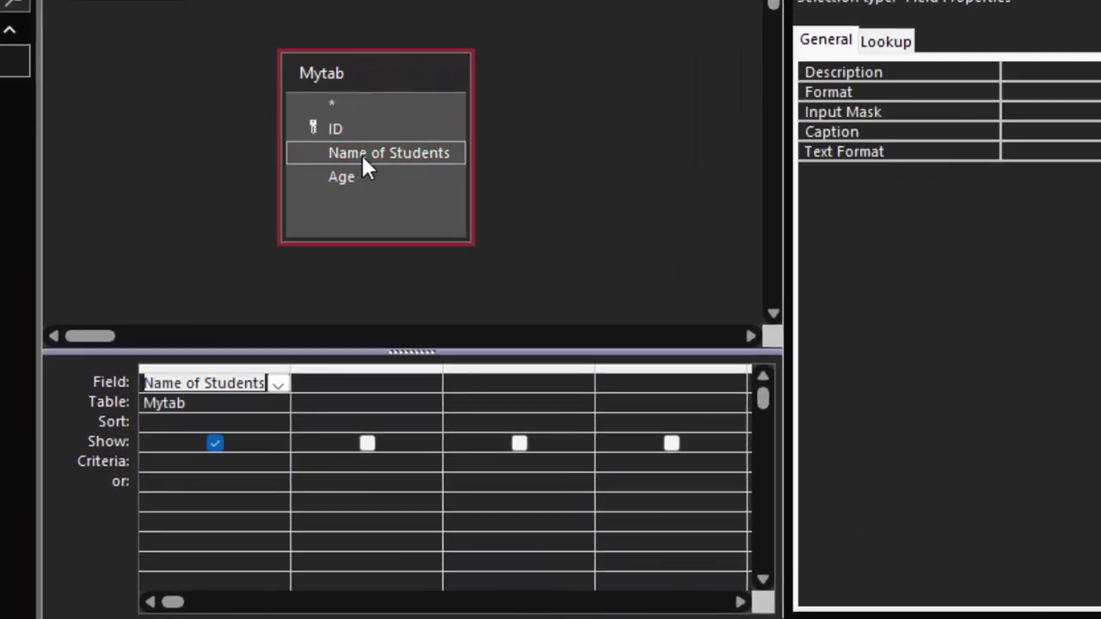
{"action": "double_click", "coordinate": [361, 177]}
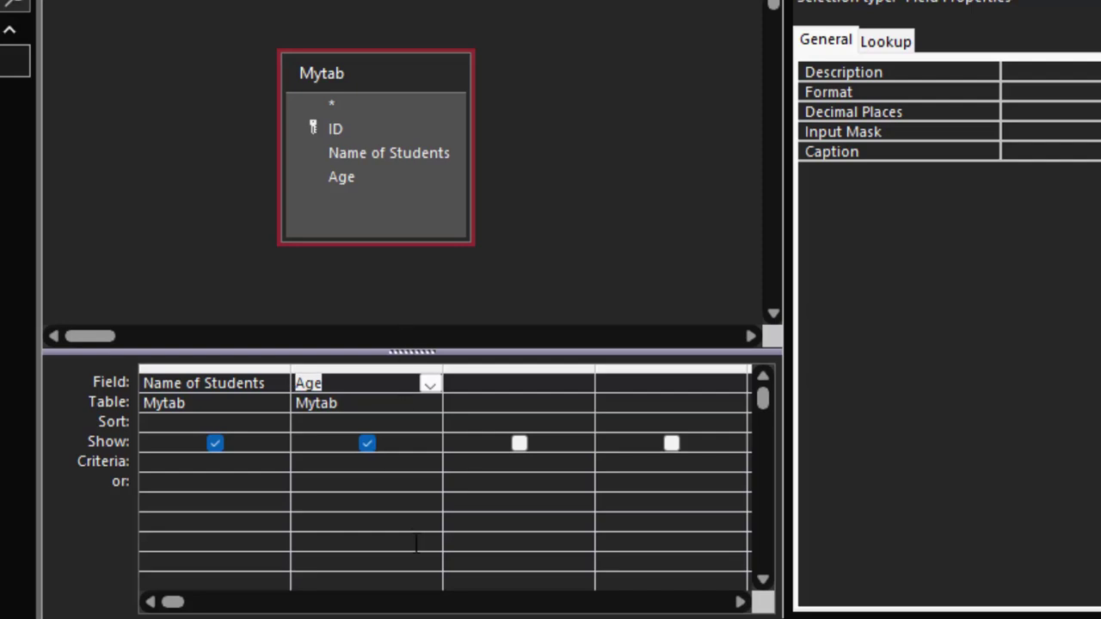
{"action": "left_click", "coordinate": [322, 465]}
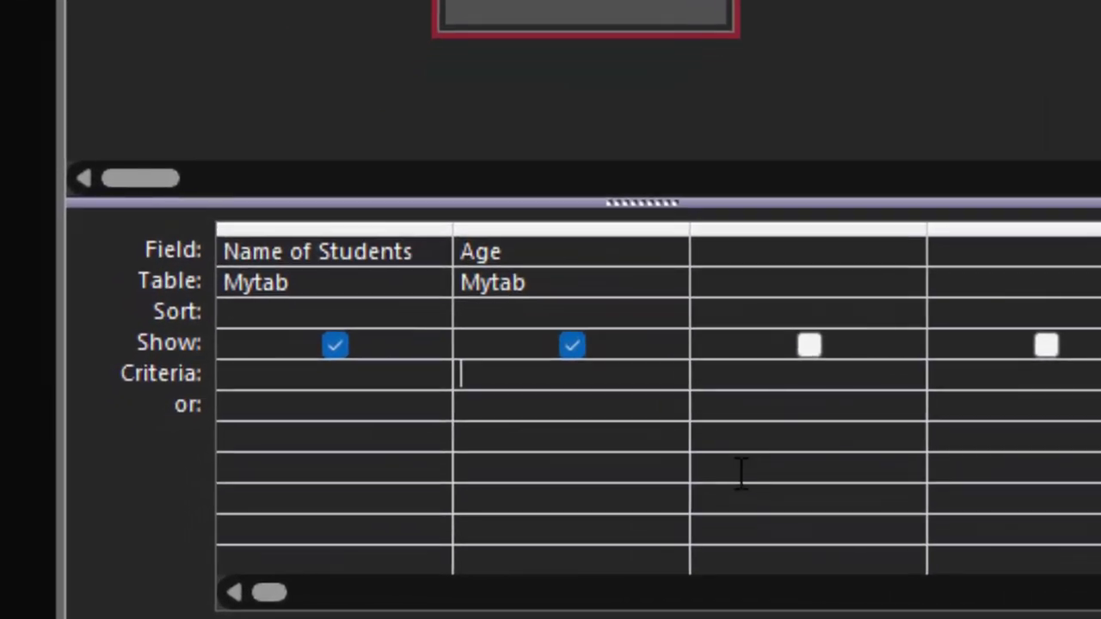
Step: Enter Age<>12 as the Age criterion and run the query, which gives a data type mismatch
{"action": "type", "text": "Age"}
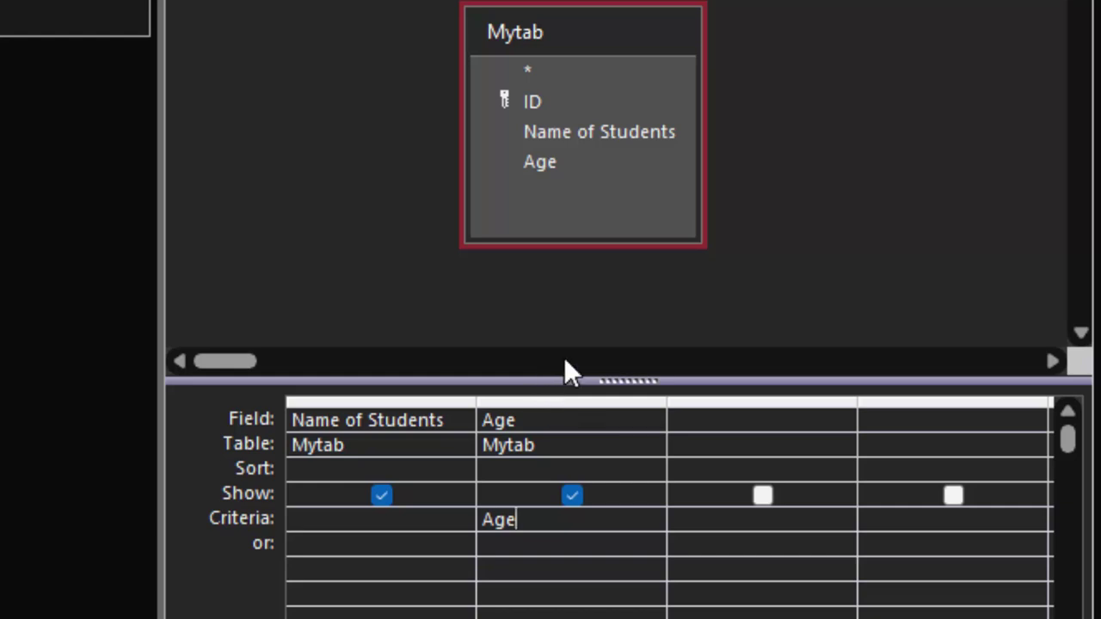
{"action": "type", "text": "g"}
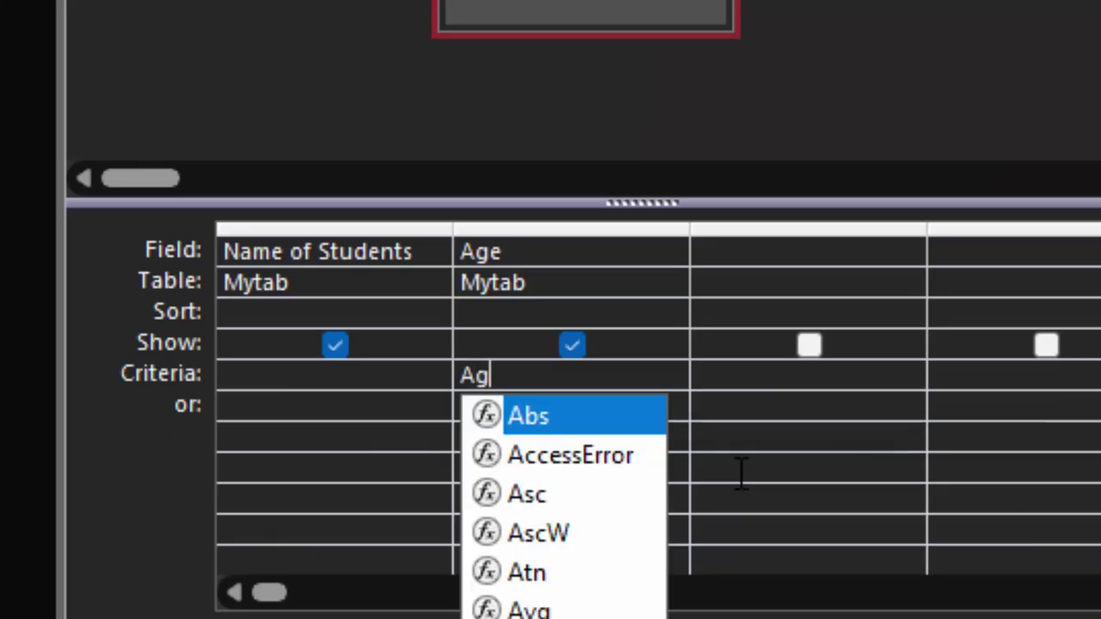
{"action": "type", "text": "e"}
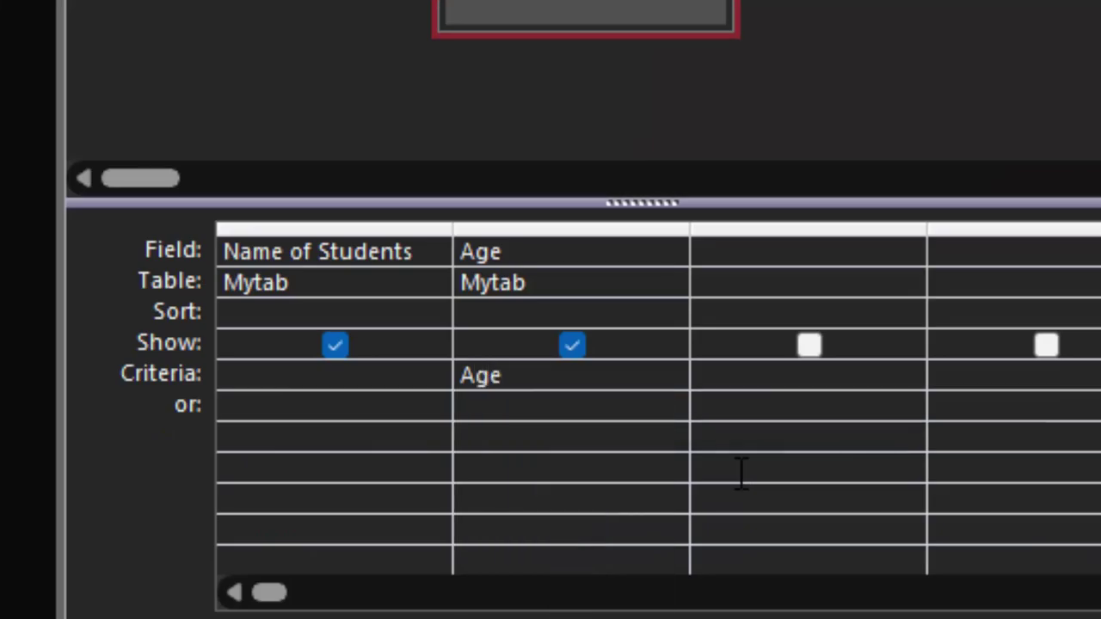
{"action": "type", "text": "<>"}
{"action": "type", "text": "12"}
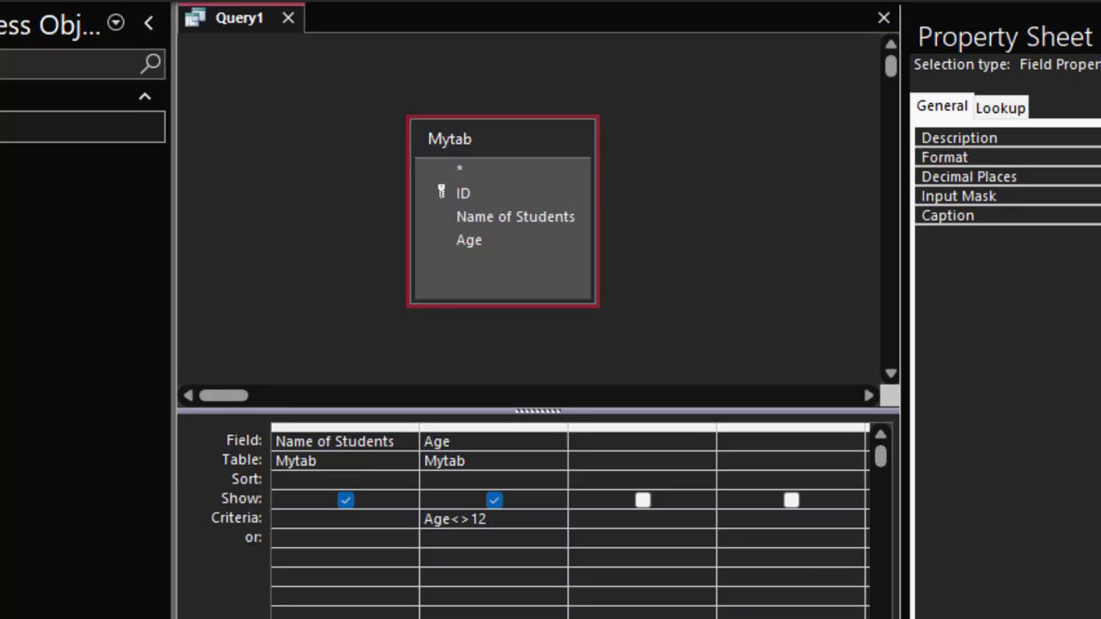
{"action": "left_click", "coordinate": [86, 111]}
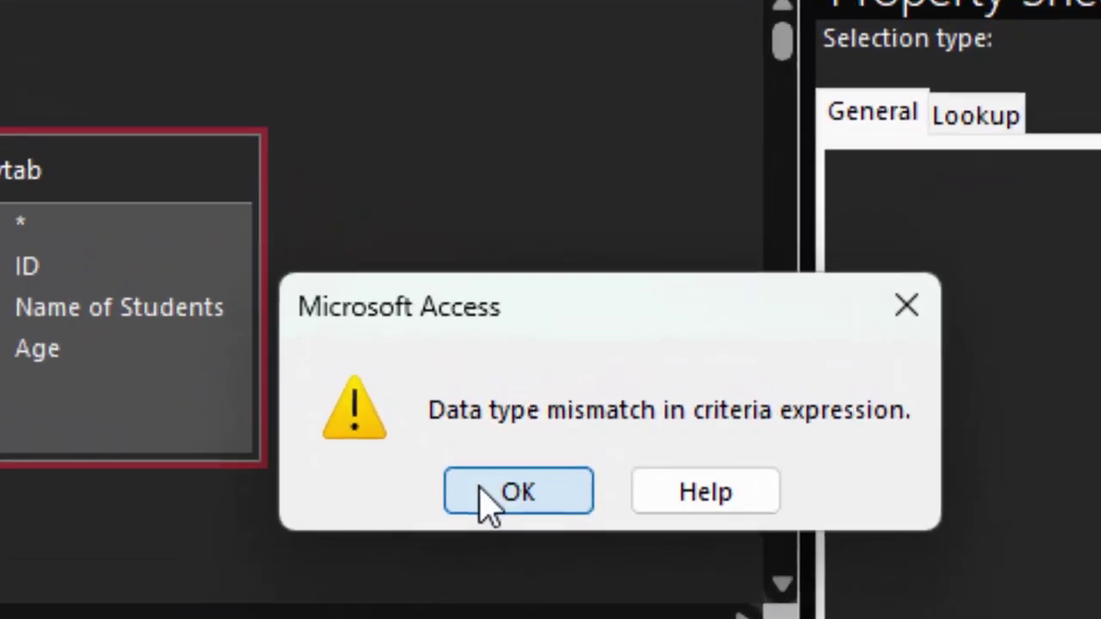
Step: Dismiss the mismatch error, retry the <>12 Age criterion, and dismiss the repeated error
{"action": "left_click", "coordinate": [718, 417]}
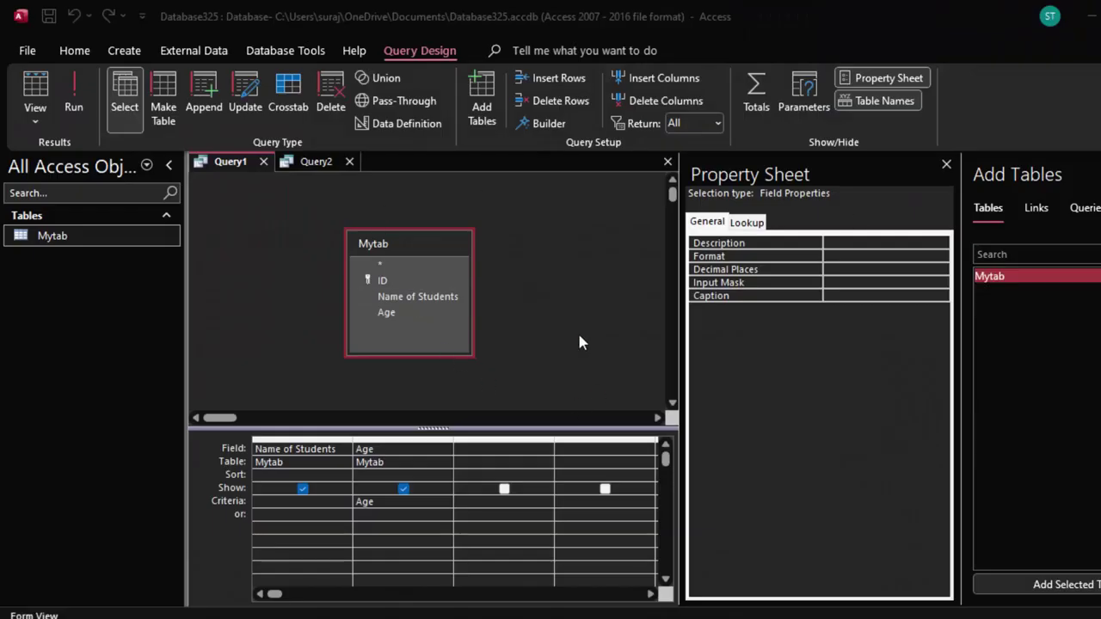
{"action": "left_click", "coordinate": [389, 503]}
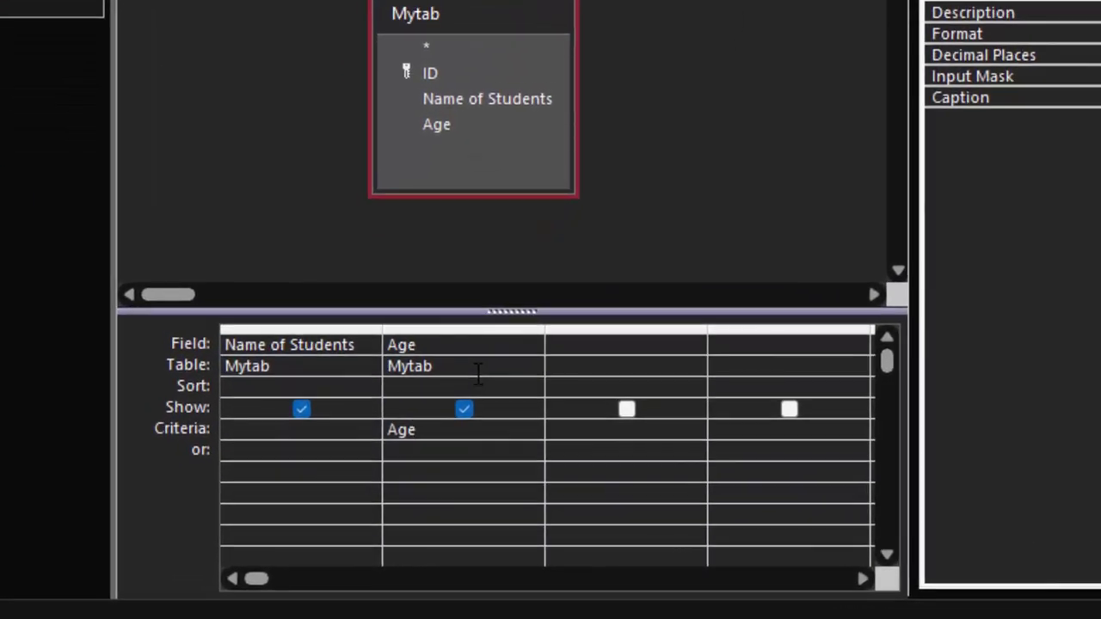
{"action": "type", "text": "<>1"}
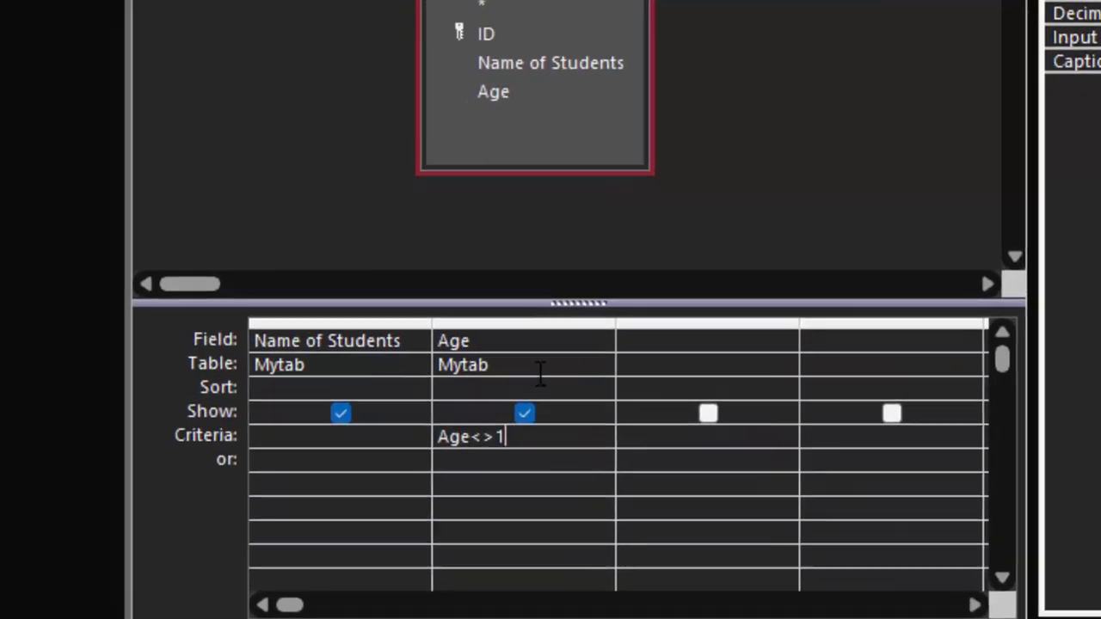
{"action": "type", "text": "2"}
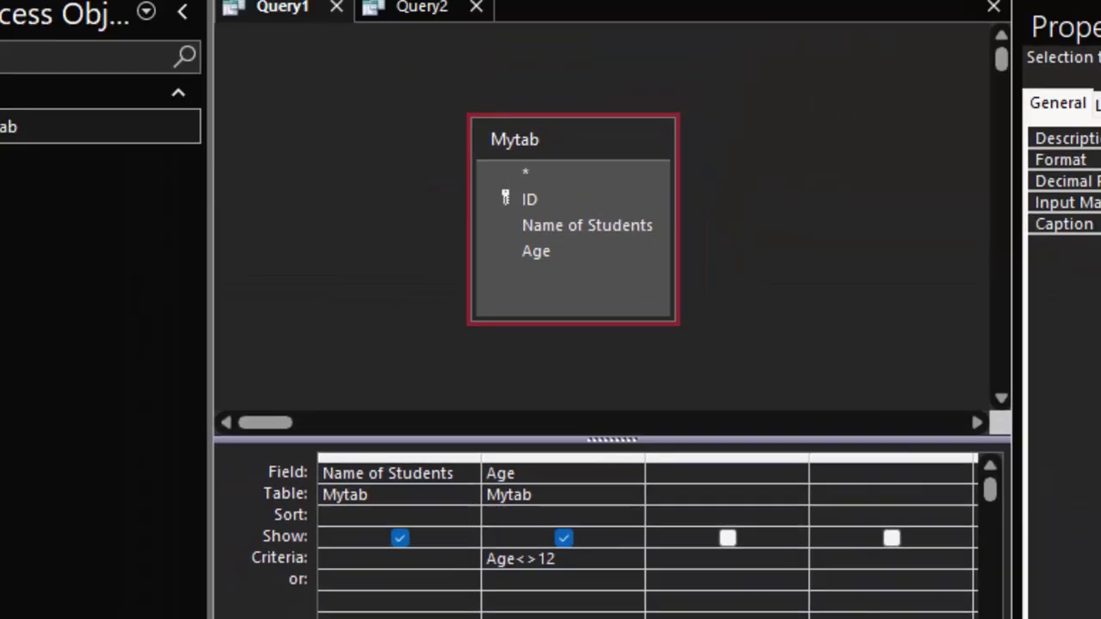
{"action": "left_click", "coordinate": [87, 132]}
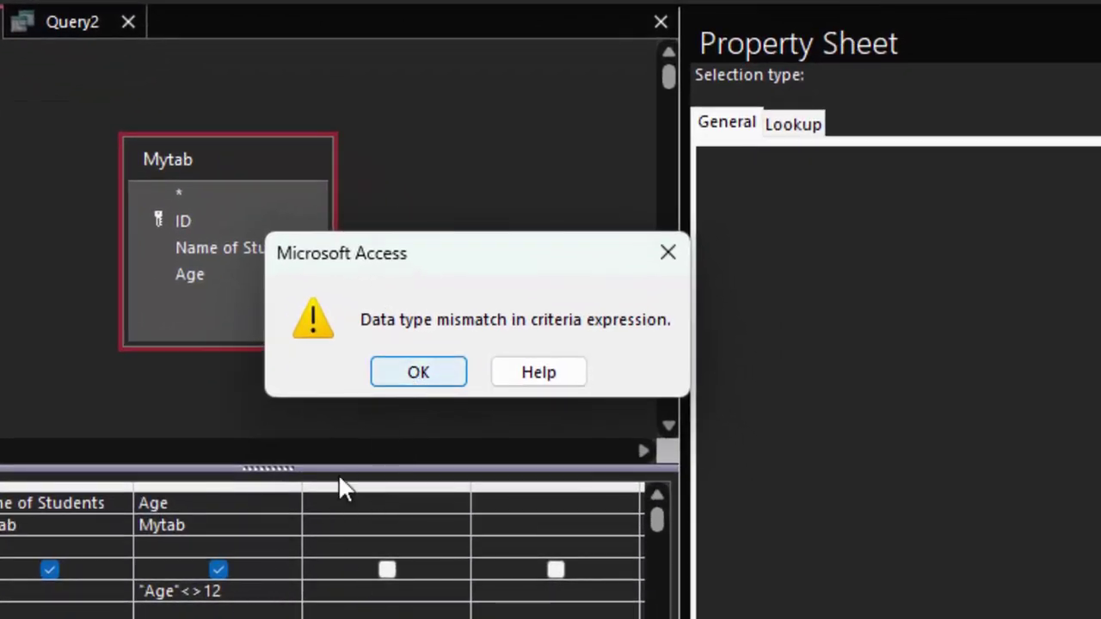
{"action": "left_click", "coordinate": [462, 365]}
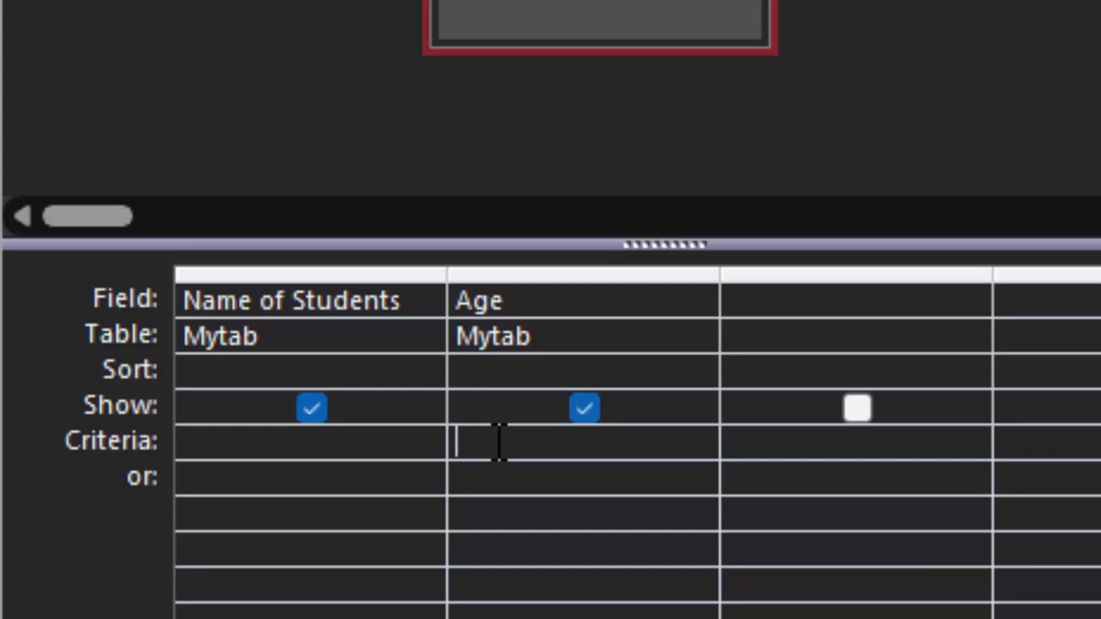
Step: Set the Age criterion to <>12 and run the query to list the five students not aged 12
{"action": "type", "text": "<>"}
{"action": "type", "text": "12"}
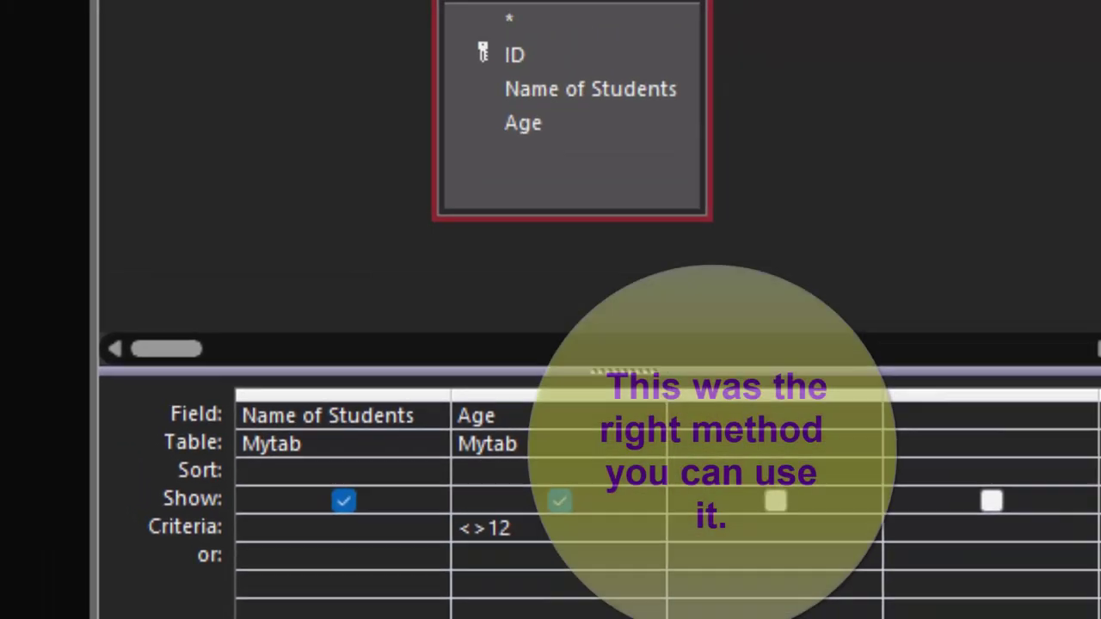
{"action": "left_click", "coordinate": [39, 64]}
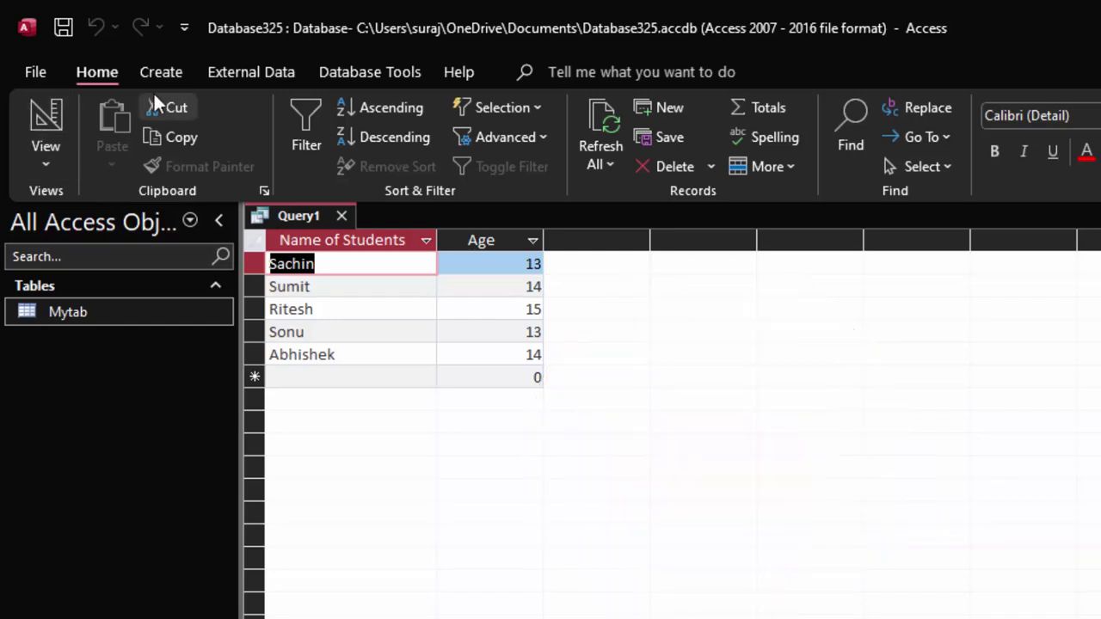
{"action": "left_click", "coordinate": [155, 74]}
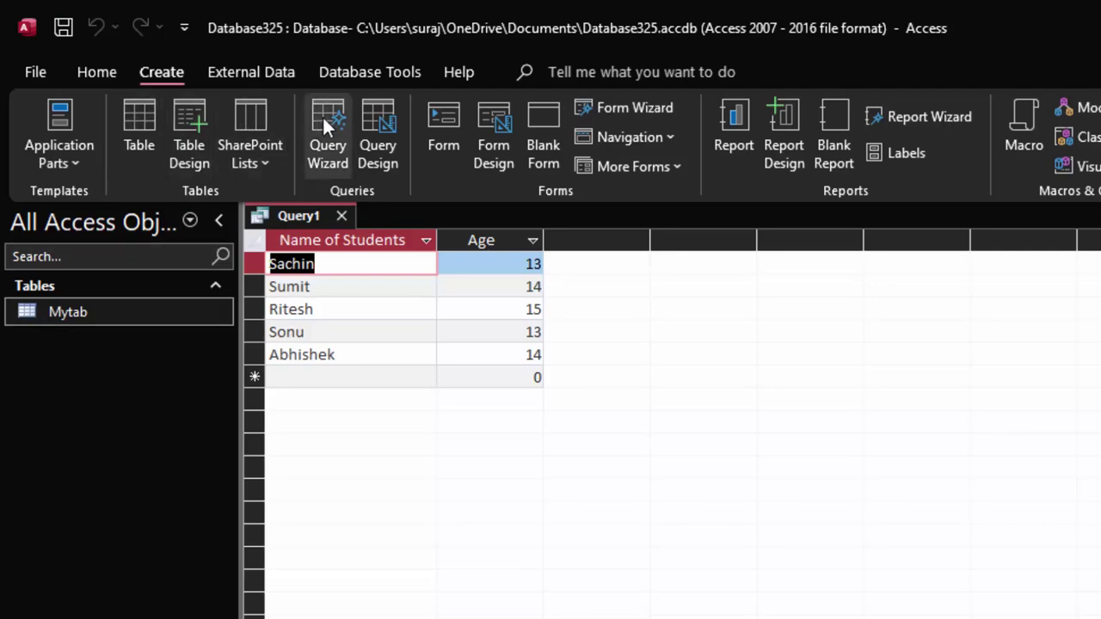
Step: Start a second query design on Mytab with the Name of Students and Age fields
{"action": "left_click", "coordinate": [370, 105]}
{"action": "left_click", "coordinate": [370, 105]}
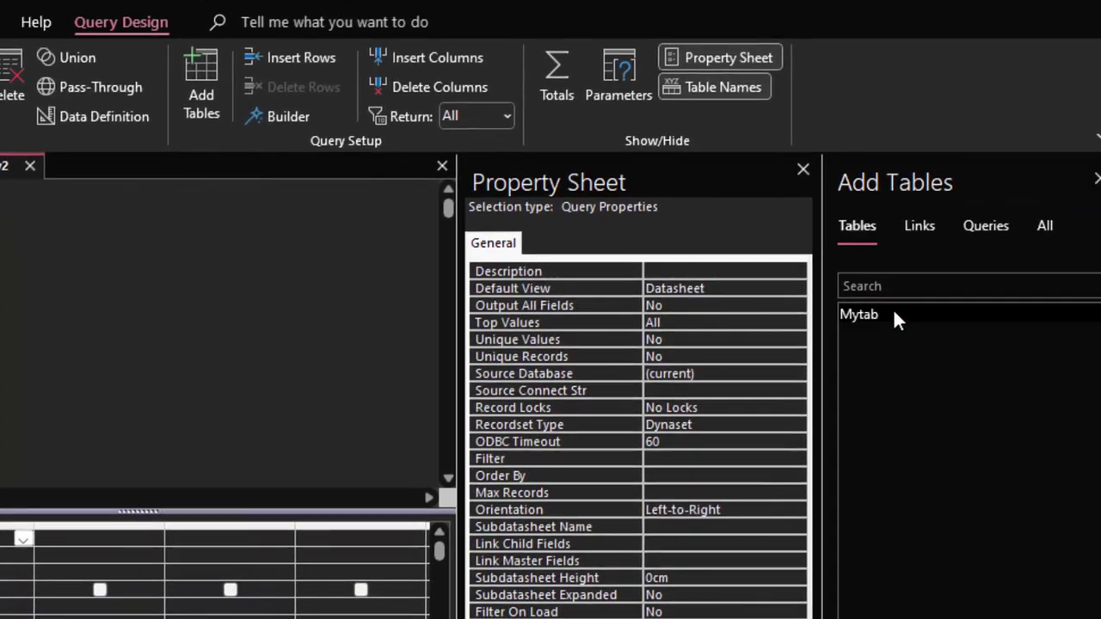
{"action": "mouse_move", "coordinate": [893, 312]}
{"action": "left_mouse_down"}
{"action": "mouse_move", "coordinate": [809, 327]}
{"action": "mouse_move", "coordinate": [155, 214]}
{"action": "left_mouse_up"}
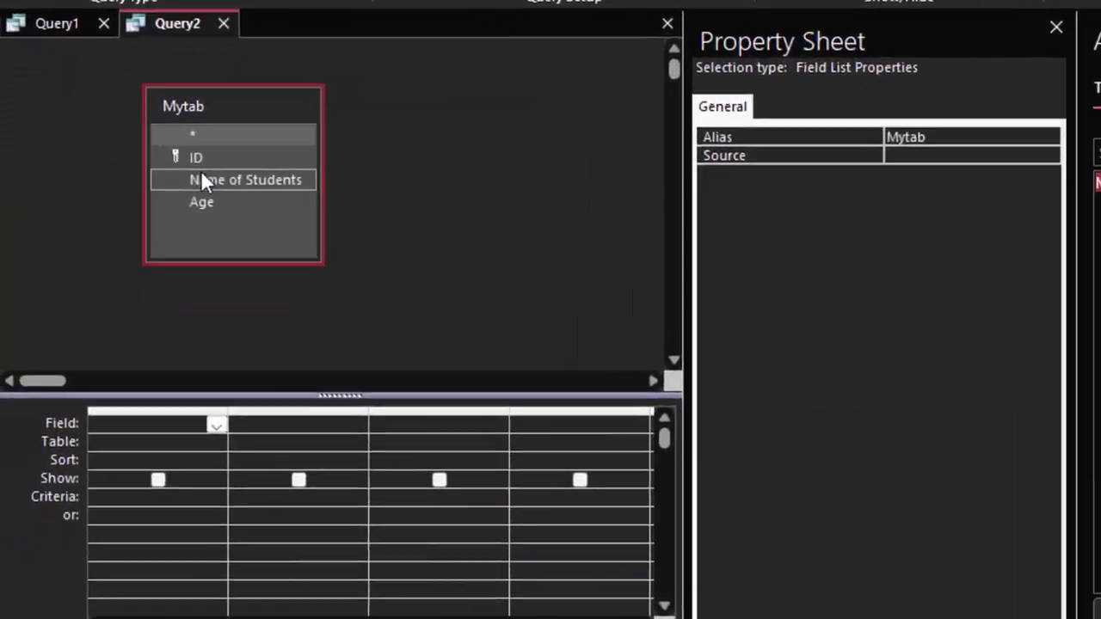
{"action": "left_click", "coordinate": [170, 258]}
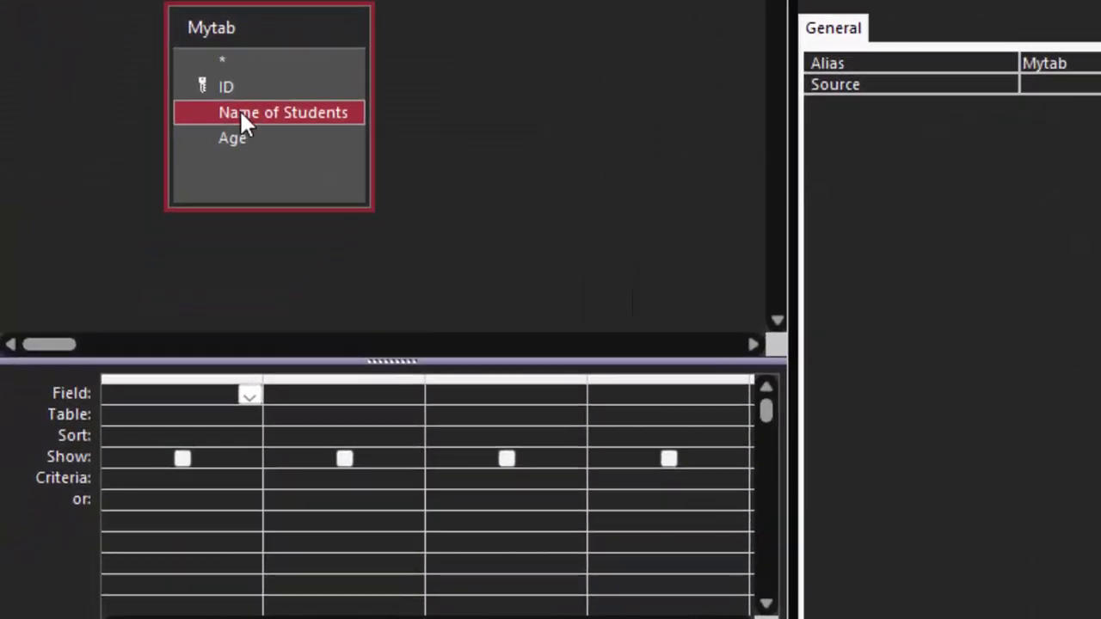
{"action": "double_click", "coordinate": [240, 109]}
{"action": "left_click", "coordinate": [250, 132]}
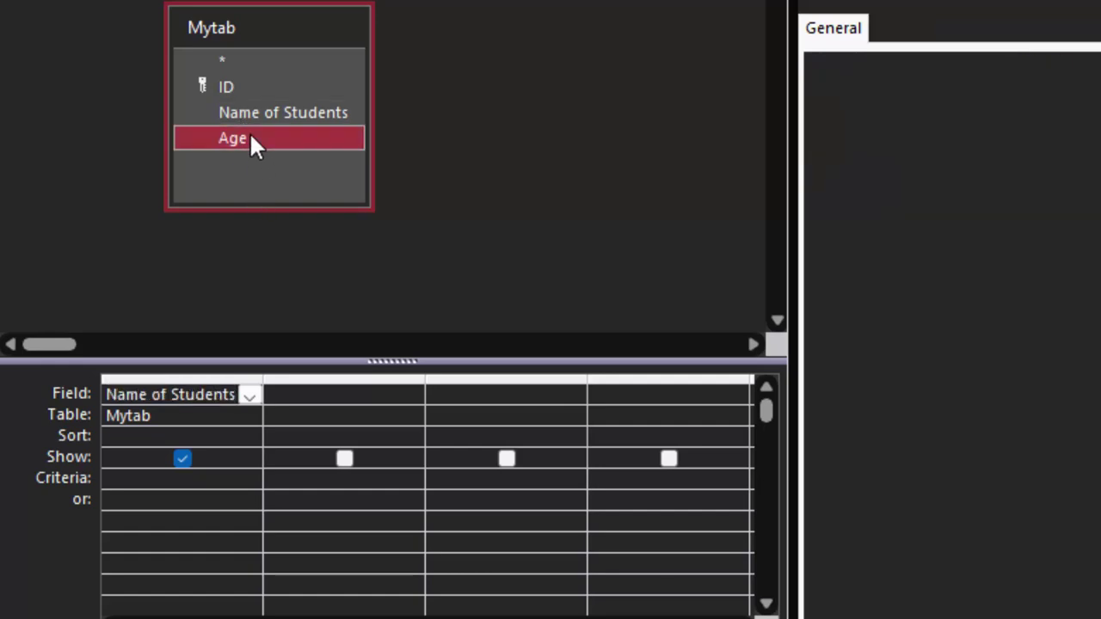
{"action": "double_click", "coordinate": [251, 134]}
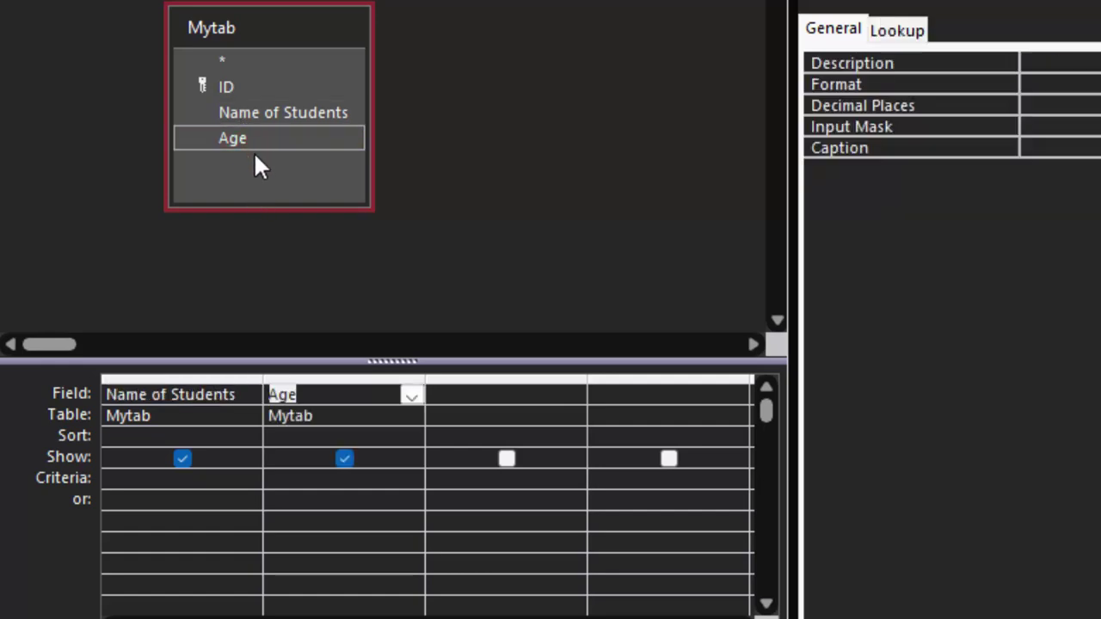
Step: Run the query with Age criterion <>13, then select the criterion text for removal
{"action": "left_click", "coordinate": [266, 477]}
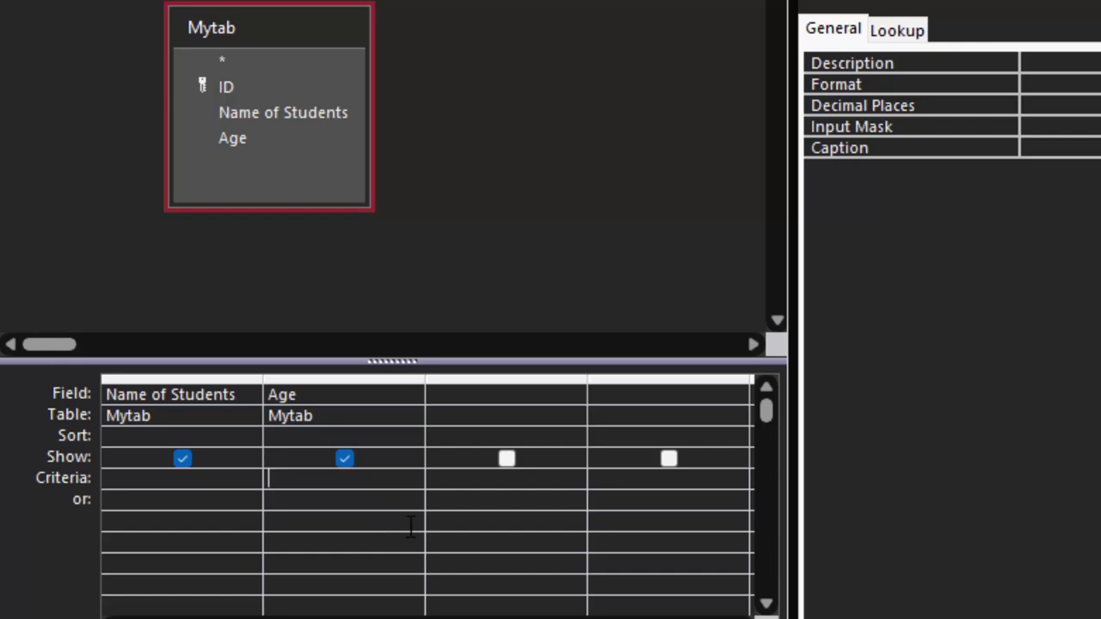
{"action": "type", "text": "<>"}
{"action": "type", "text": "13"}
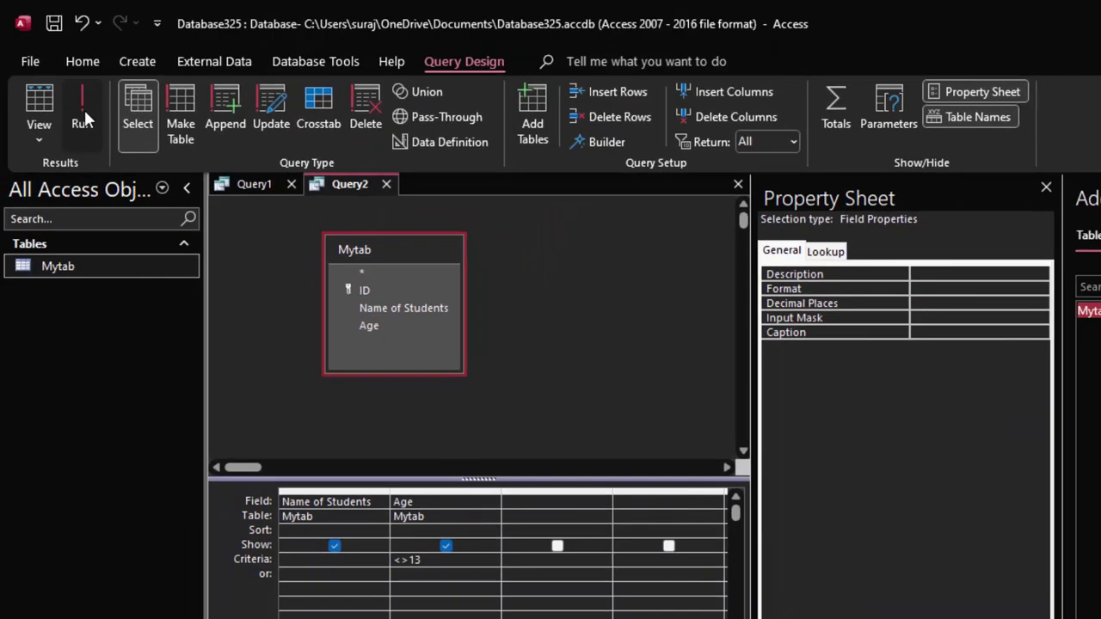
{"action": "left_click", "coordinate": [83, 107]}
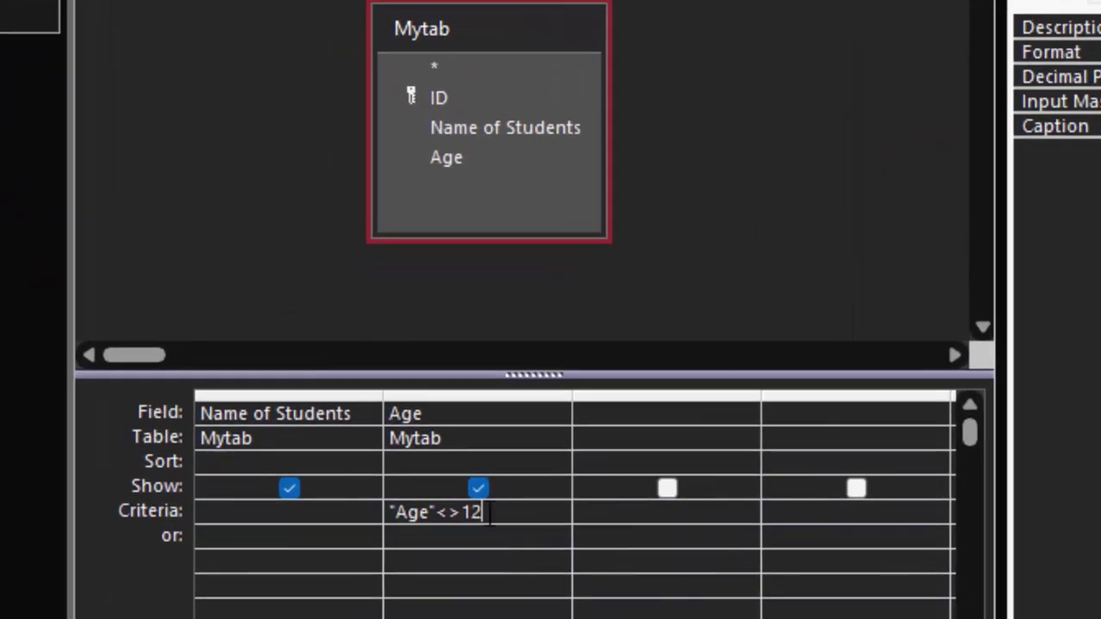
{"action": "left_click", "coordinate": [376, 511]}
Step: Replace the Age criterion with Like "S*" in the Name of Students column
{"action": "key", "text": "Delete"}
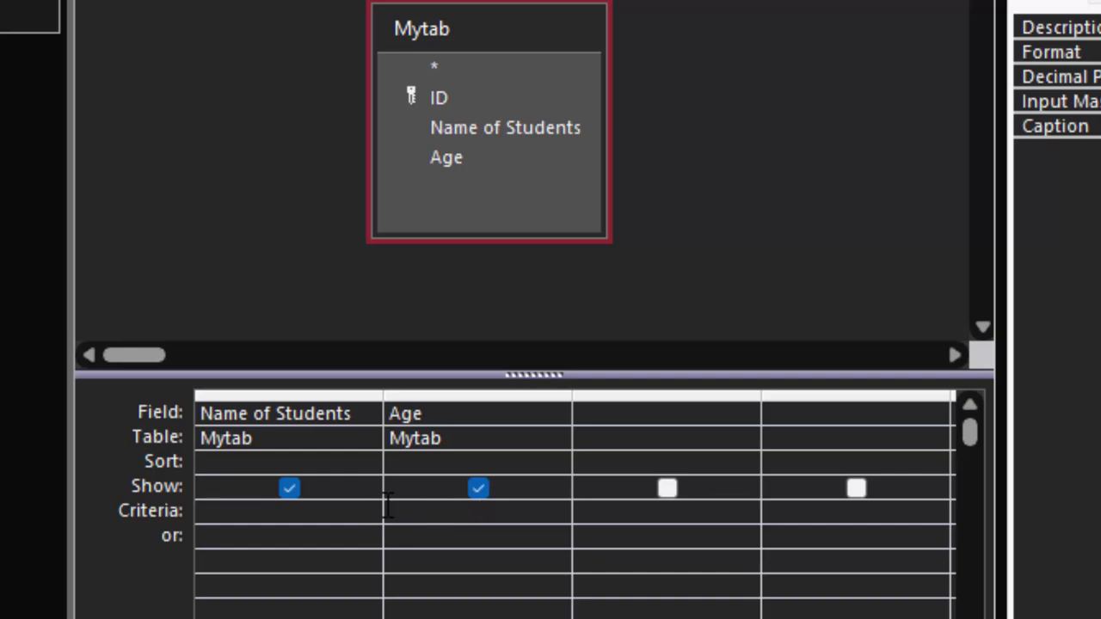
{"action": "left_click", "coordinate": [263, 523]}
{"action": "type", "text": "L"}
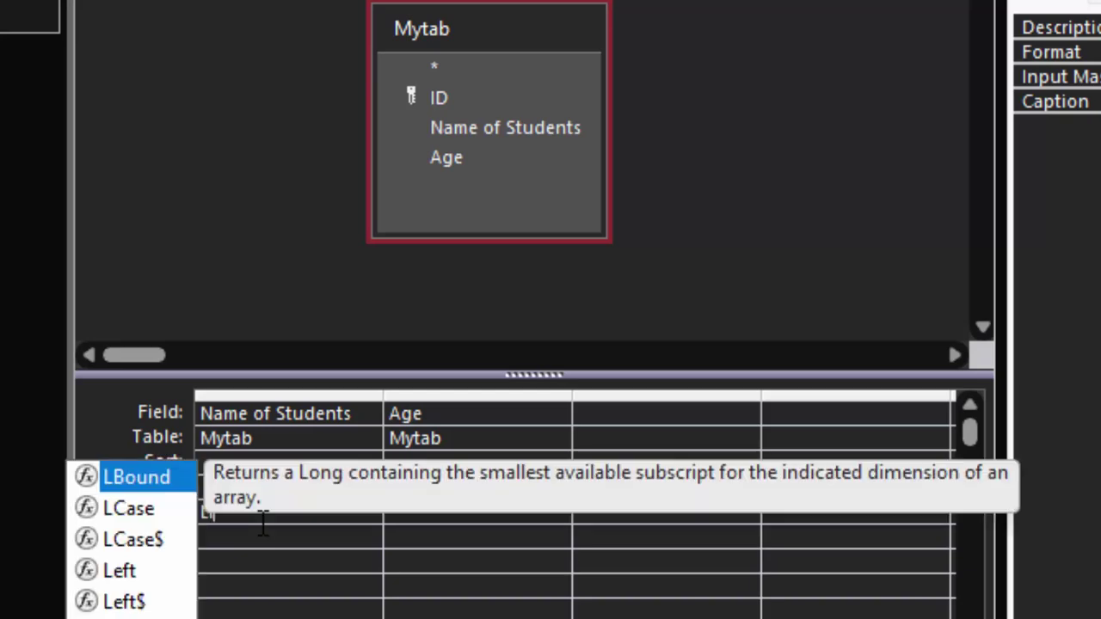
{"action": "type", "text": "ike"}
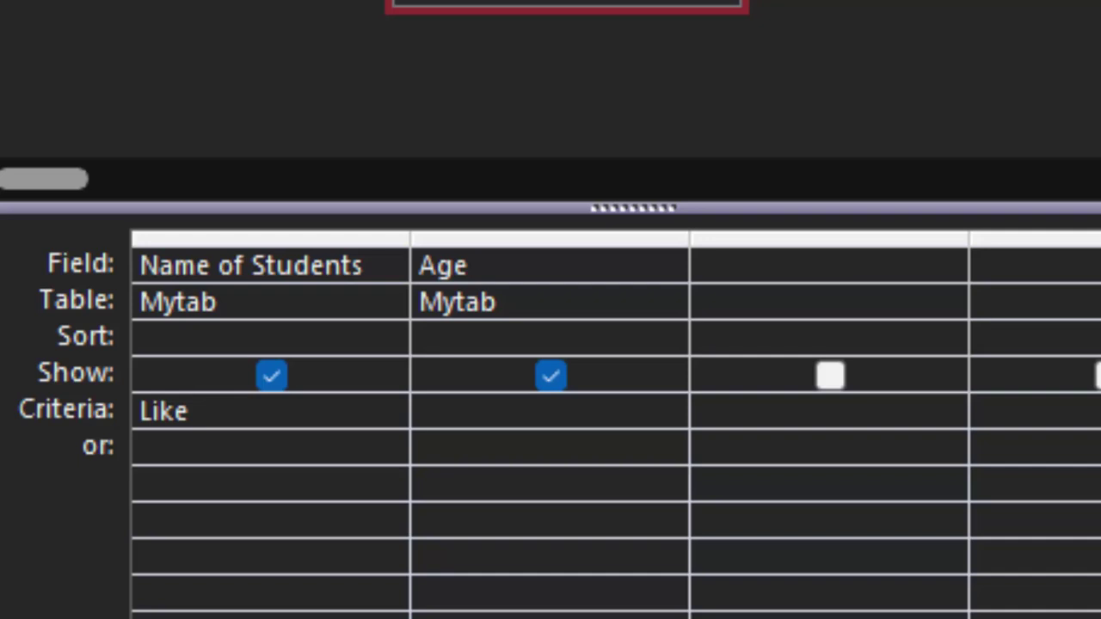
{"action": "type", "text": "\""}
{"action": "type", "text": "S"}
{"action": "type", "text": "*"}
{"action": "type", "text": "\""}
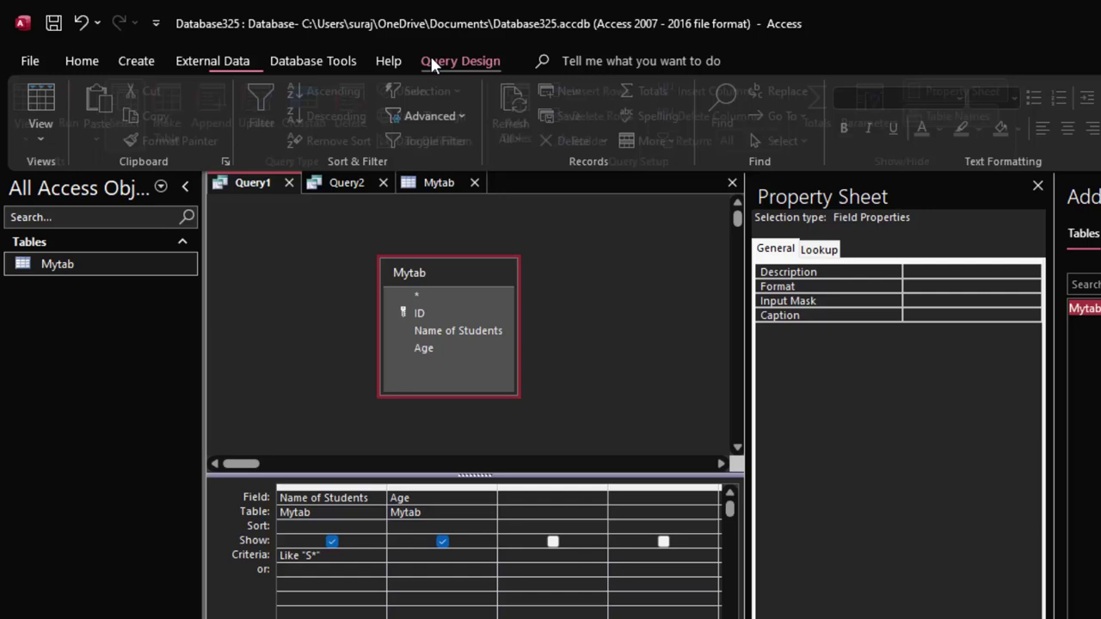
Step: Run the Like "S*" query to list the three S-named students, then compare with the full Mytab table
{"action": "left_click", "coordinate": [434, 61]}
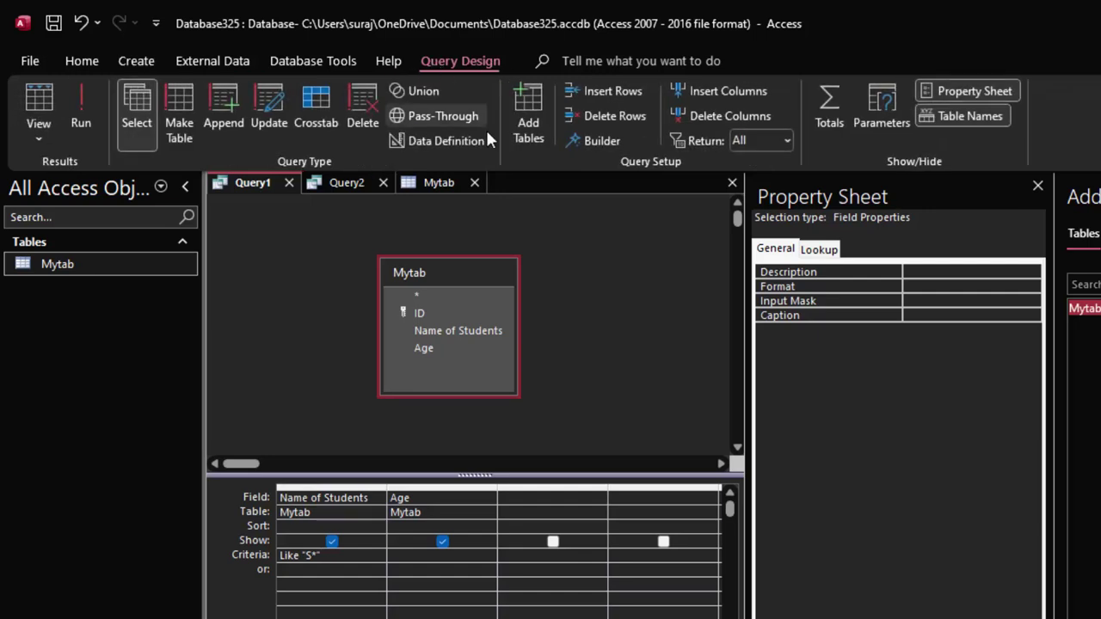
{"action": "left_click", "coordinate": [91, 90]}
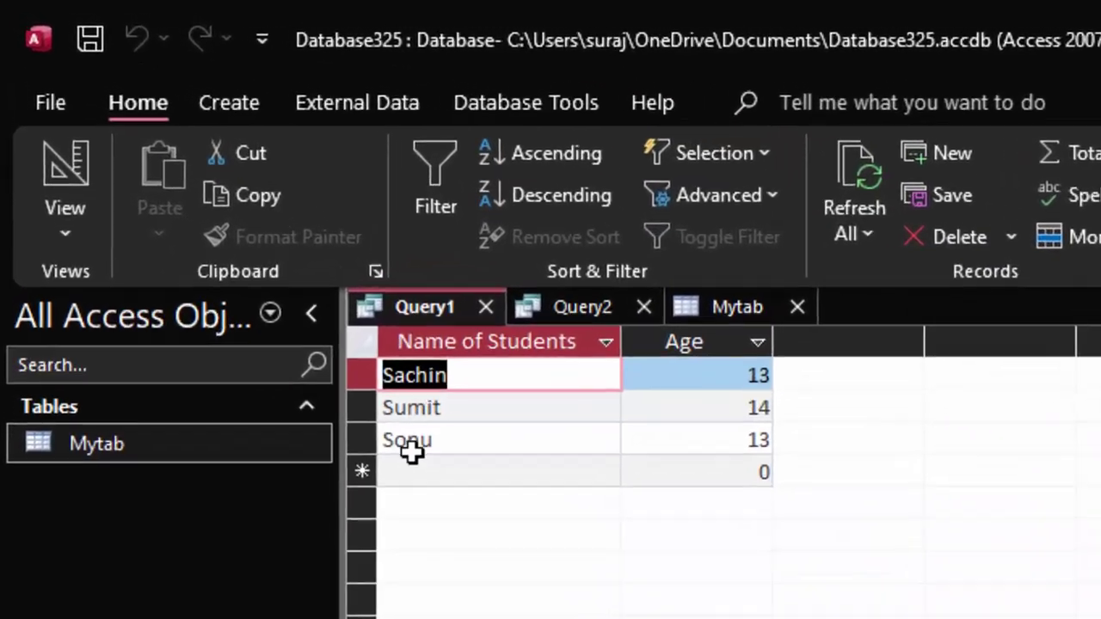
{"action": "left_click", "coordinate": [465, 380]}
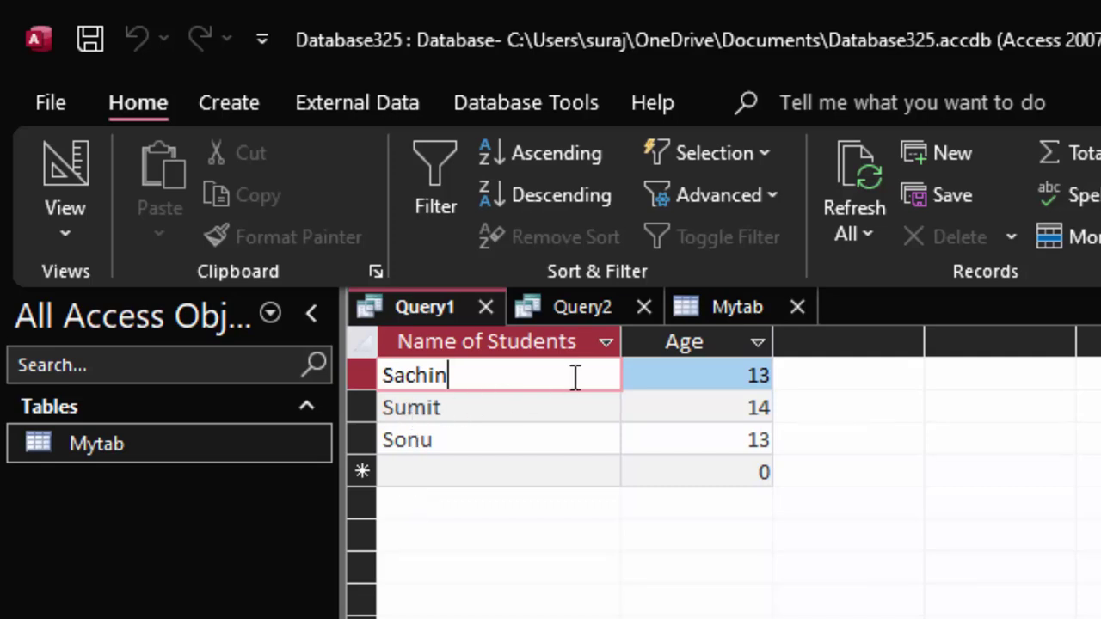
{"action": "left_click", "coordinate": [706, 311]}
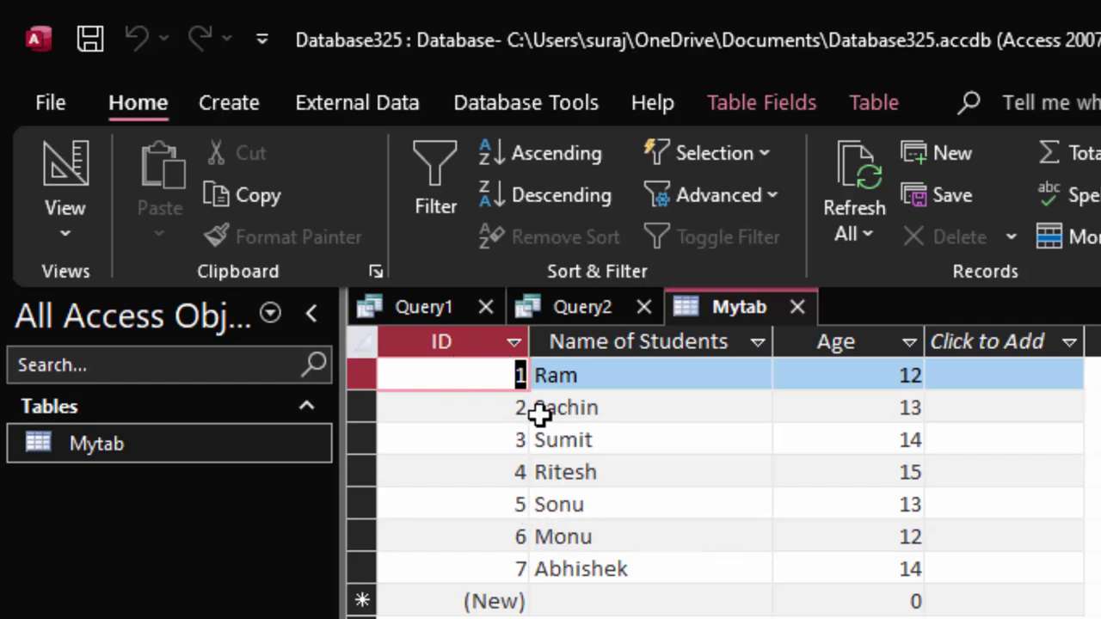
{"action": "left_click", "coordinate": [440, 310]}
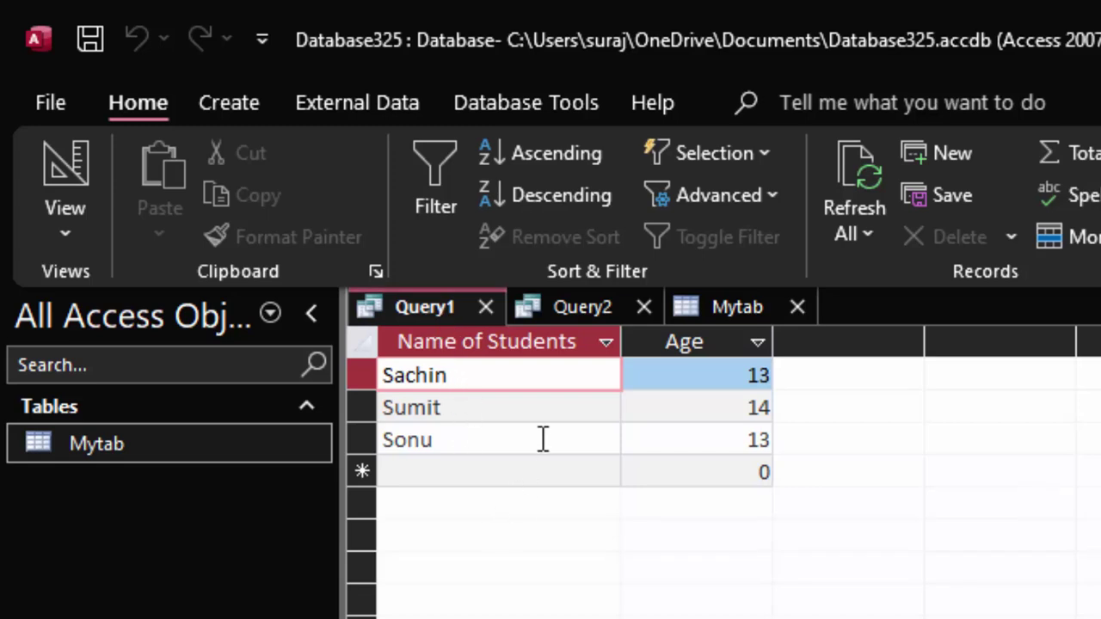